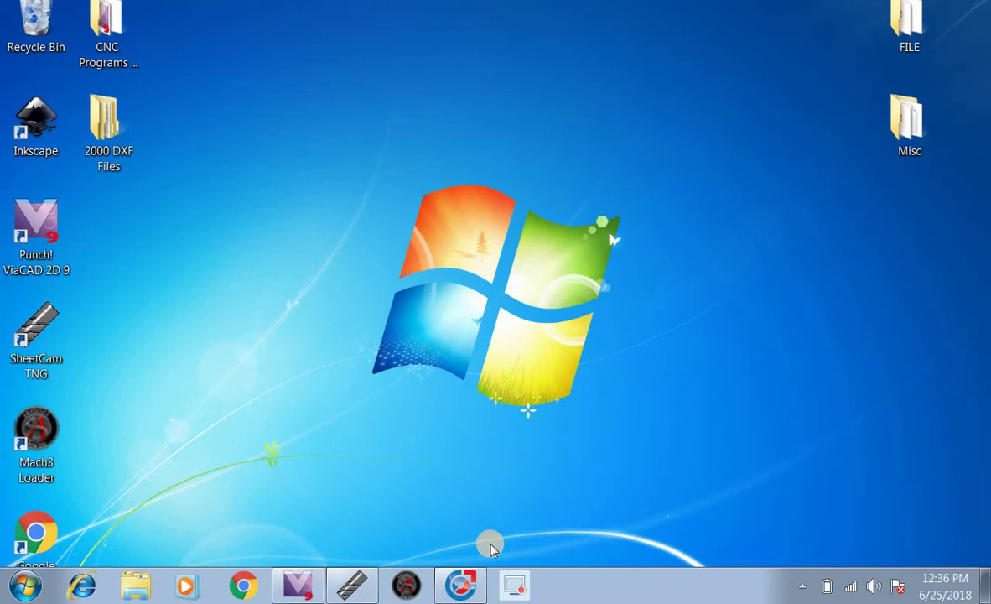
- Bring back JETCAM CAD Viewer and preview the Apache drawing, then the American Strong drawing
left_click(468, 585)
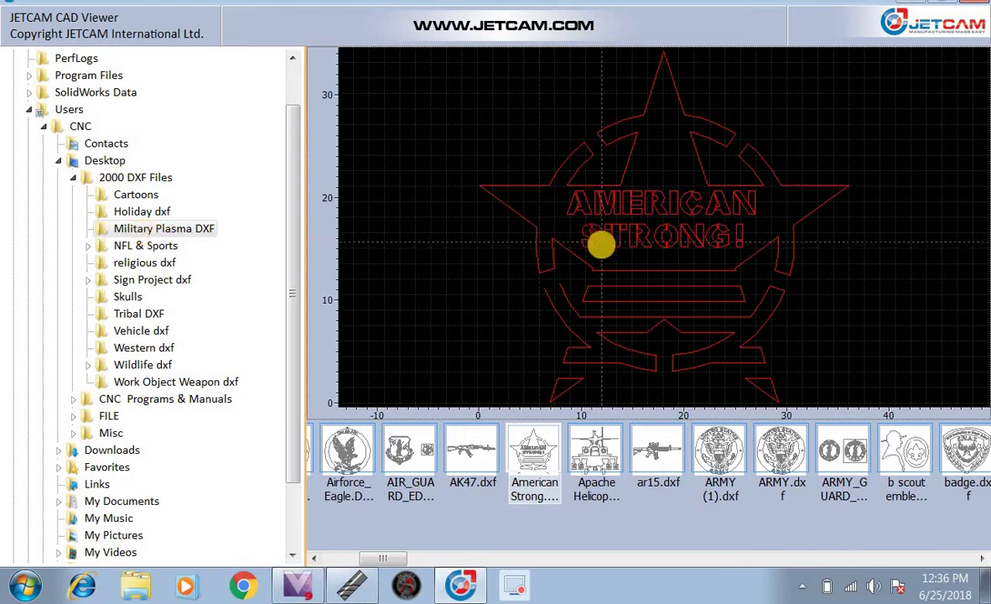
left_click(602, 453)
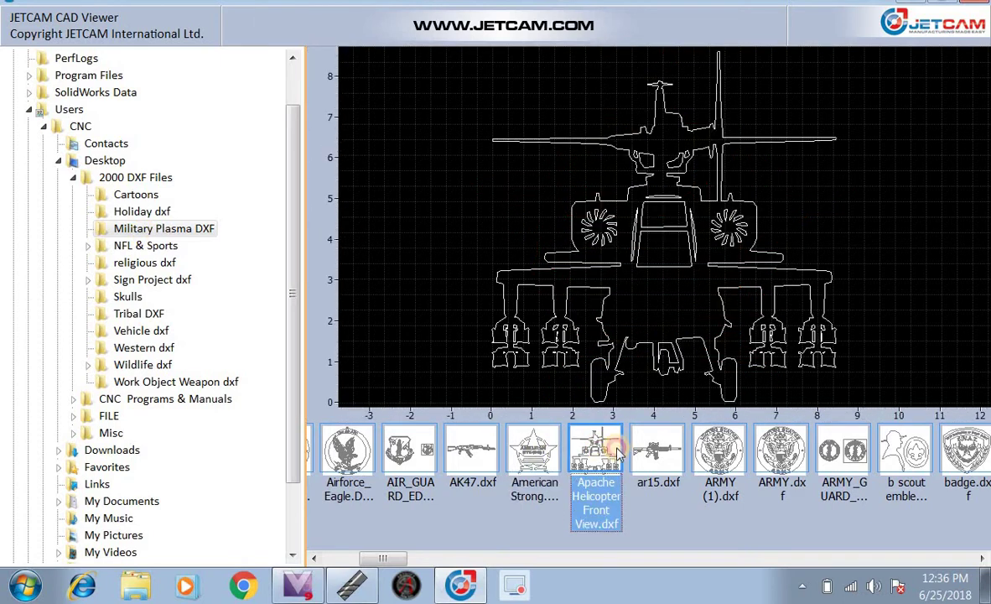
left_click(541, 460)
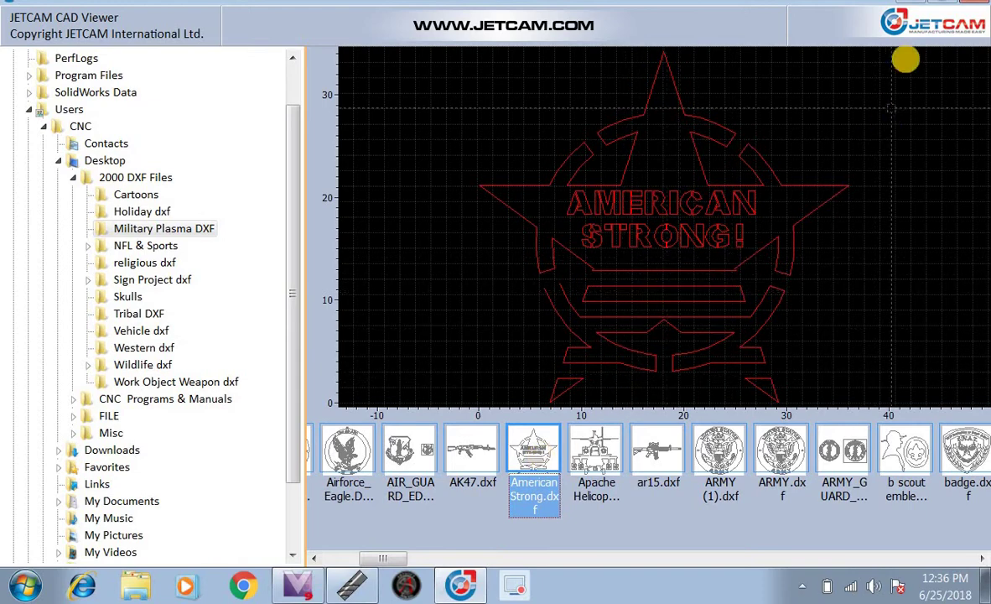
- Close the CAD viewer and import American Strong into ViaCAD as a DWG/DXF file
left_click(976, 2)
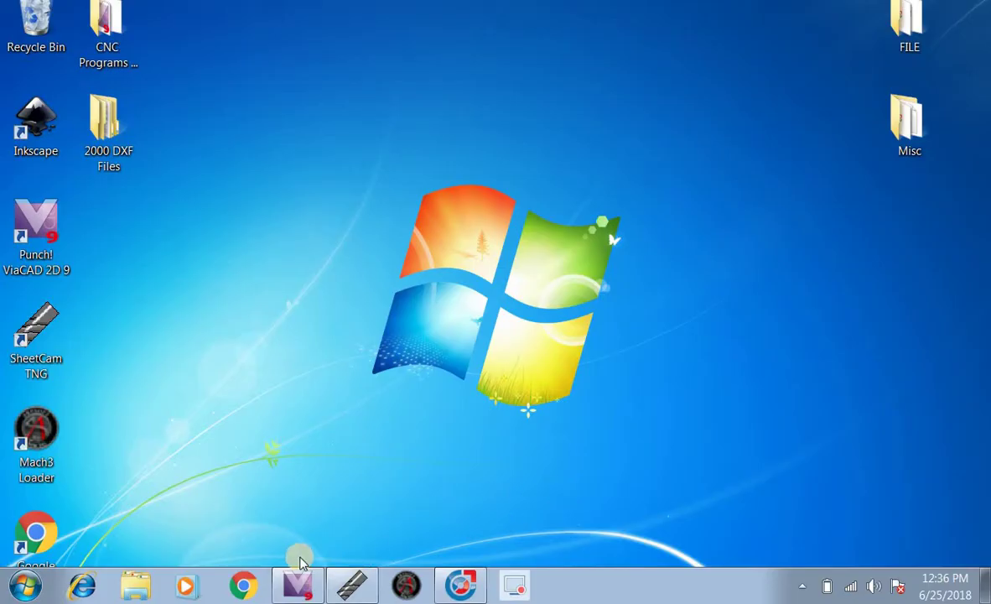
left_click(295, 587)
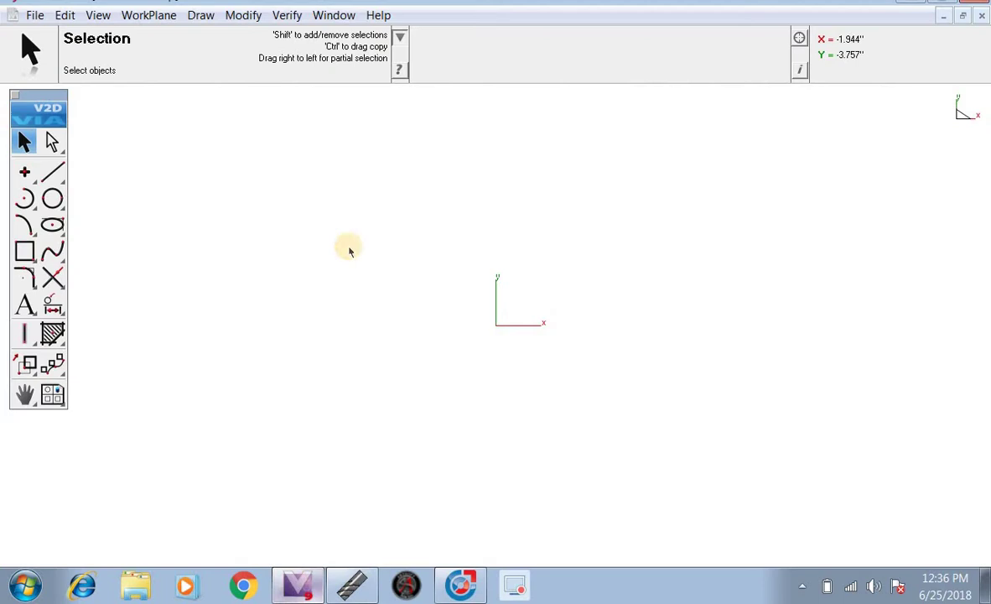
left_click(35, 17)
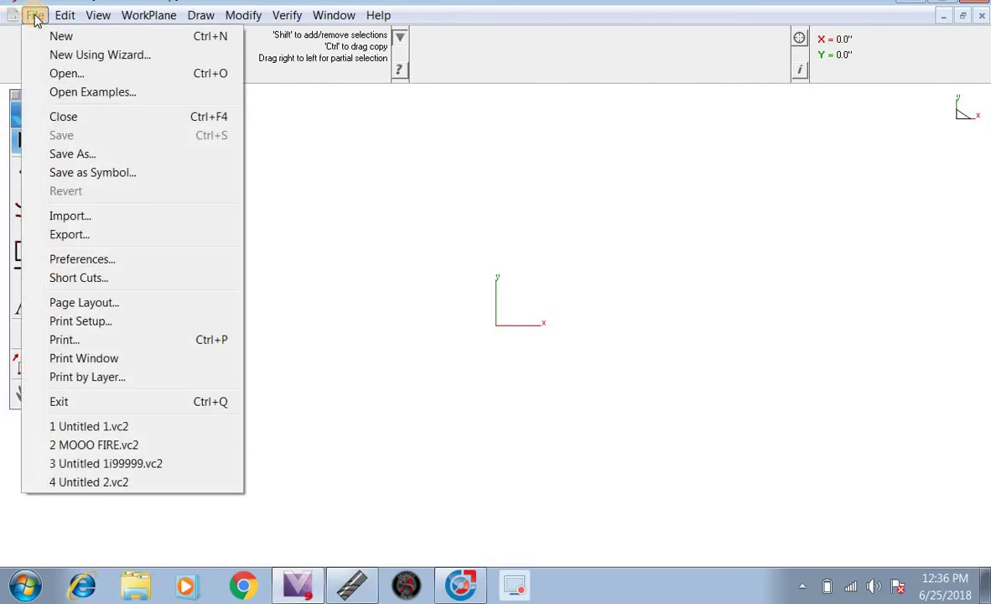
left_click(117, 221)
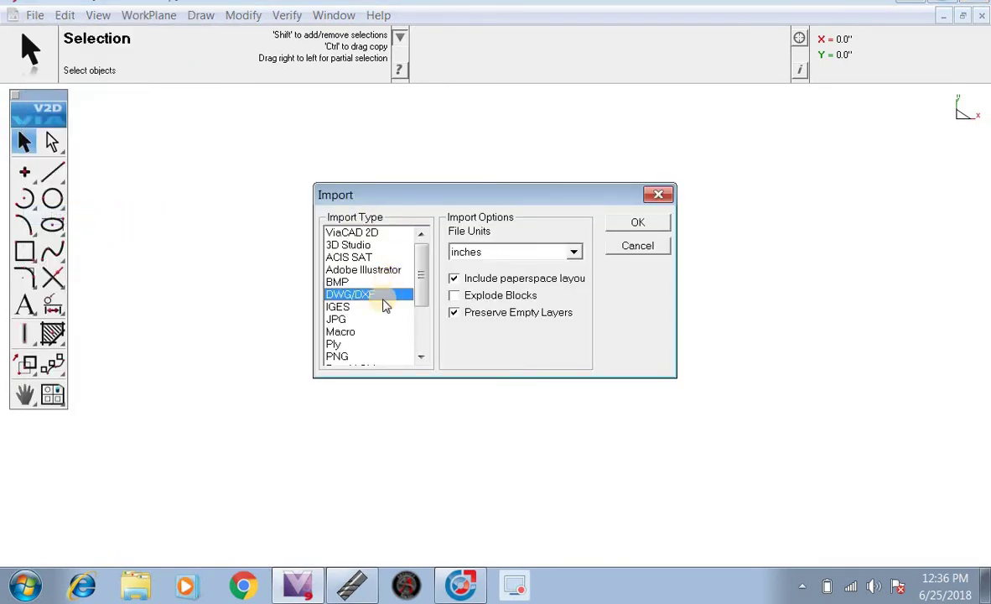
left_click(624, 224)
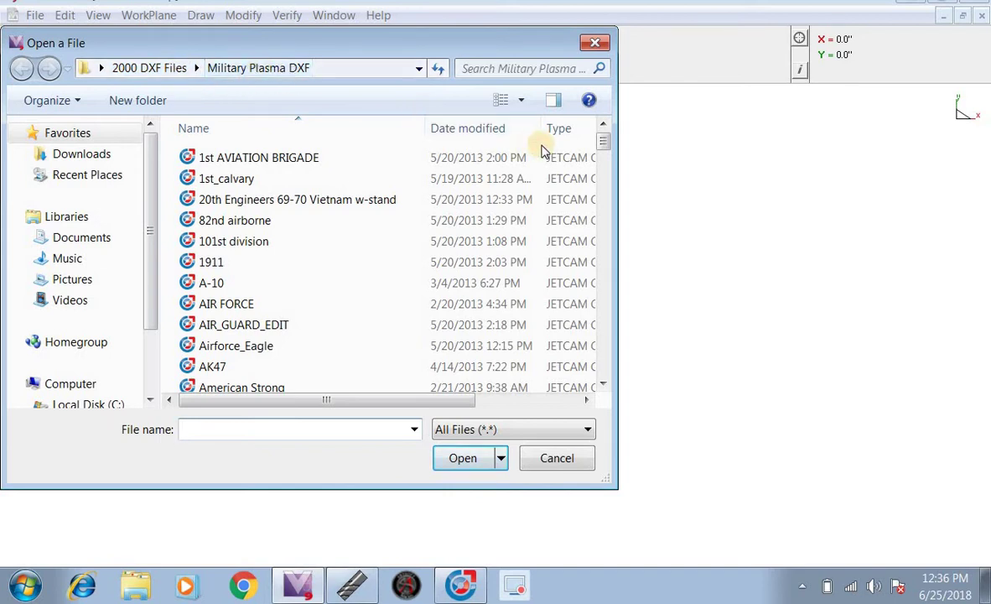
left_click(281, 385)
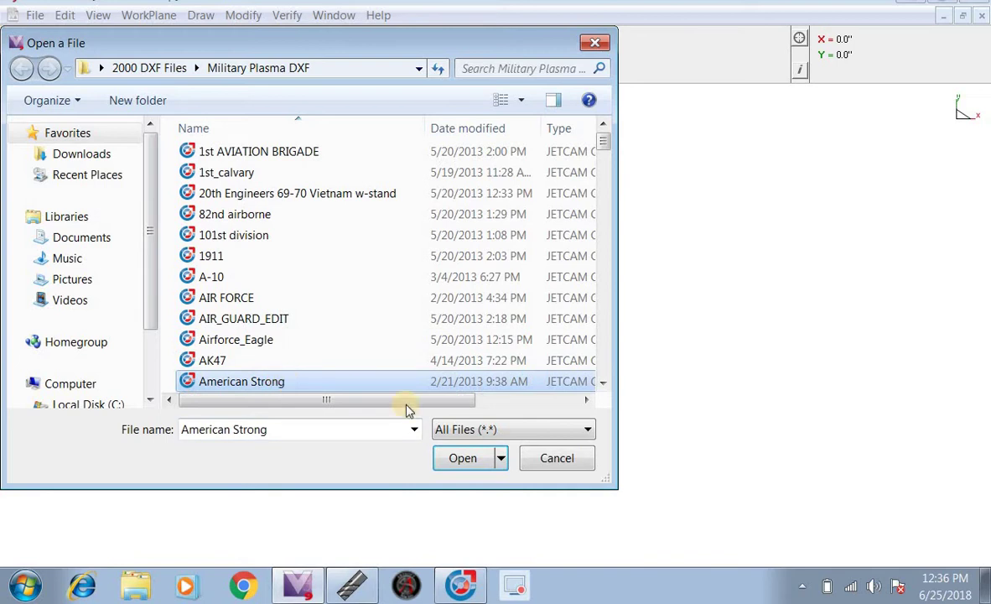
left_click(447, 460)
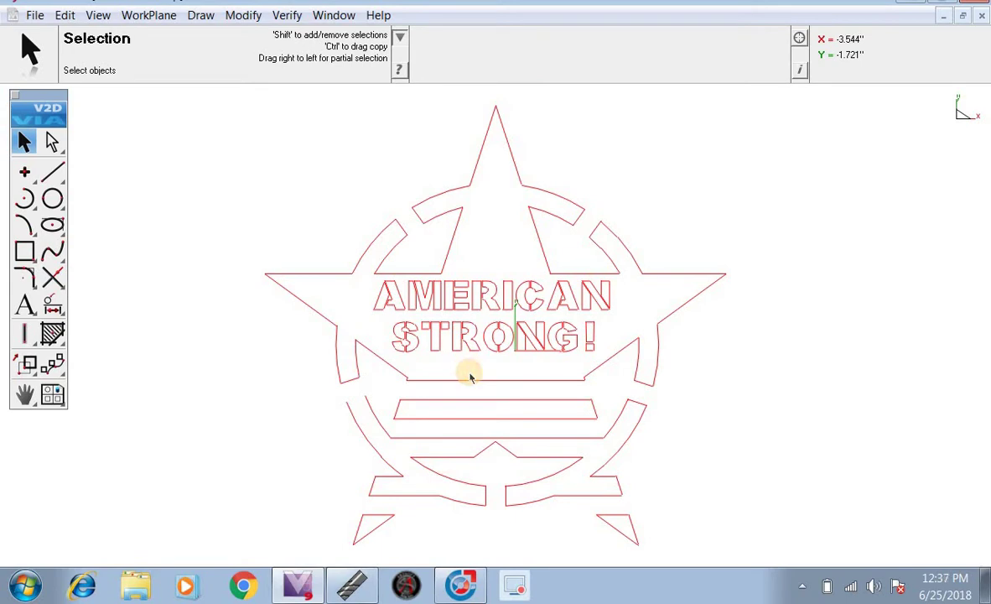
- Window-select the entire American Strong drawing and set its line color to Black
scroll(506, 369, "down", 3)
scroll(513, 447, "up", 2)
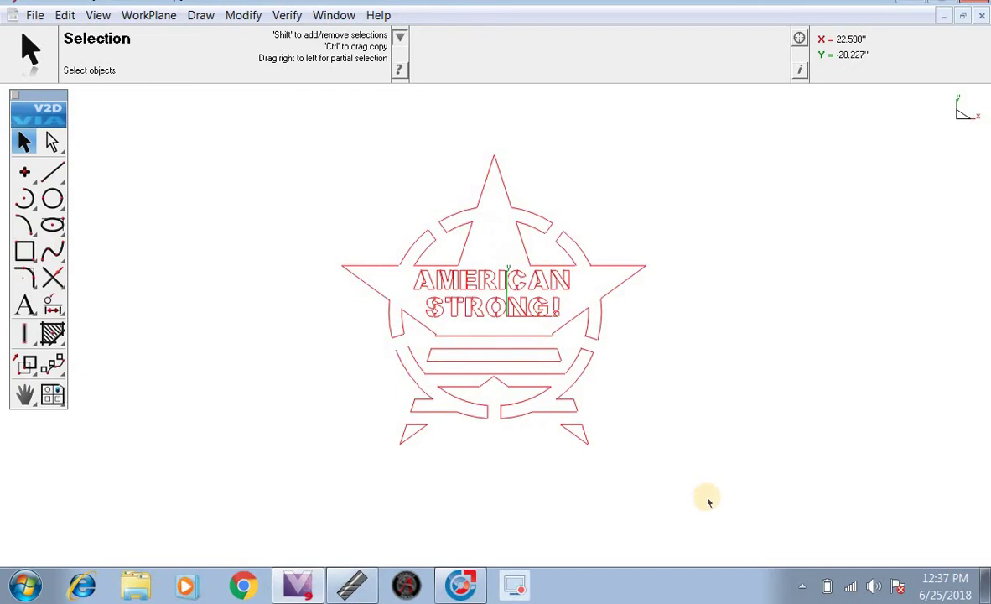
mouse_move(739, 504)
left_mouse_down()
mouse_move(424, 277)
mouse_move(258, 125)
left_mouse_up()
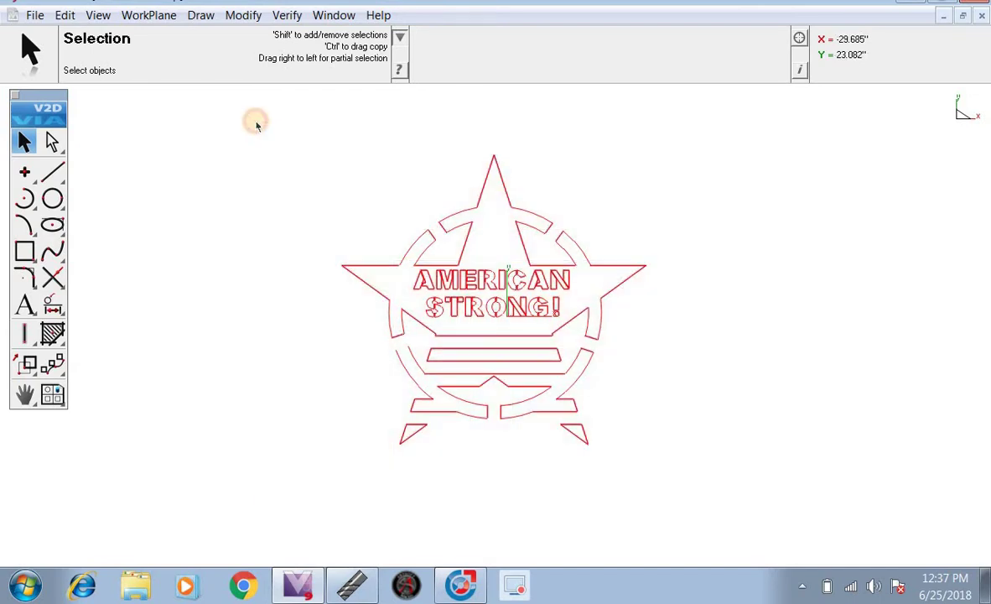
right_click(459, 281)
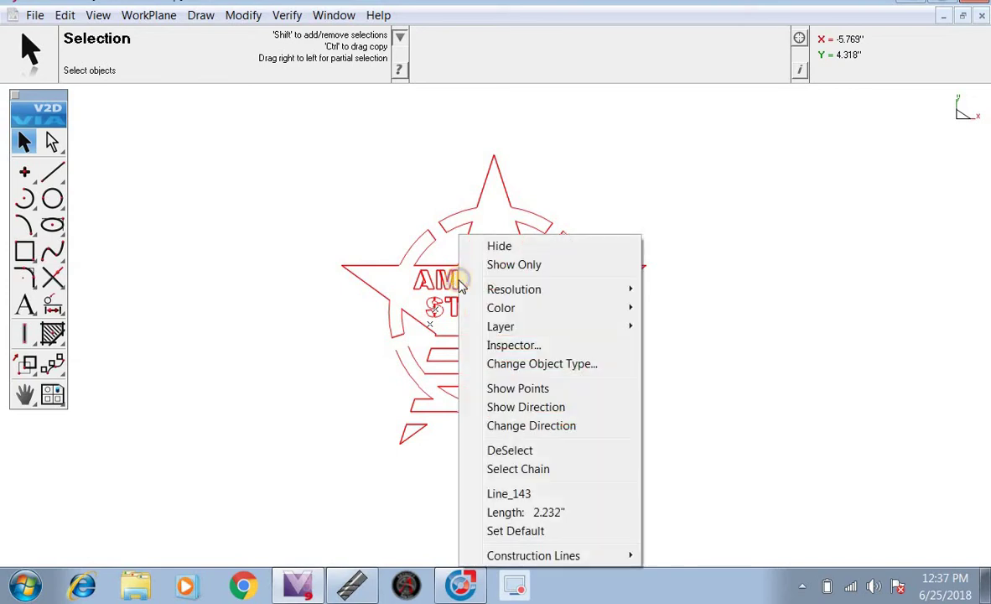
mouse_move(495, 307)
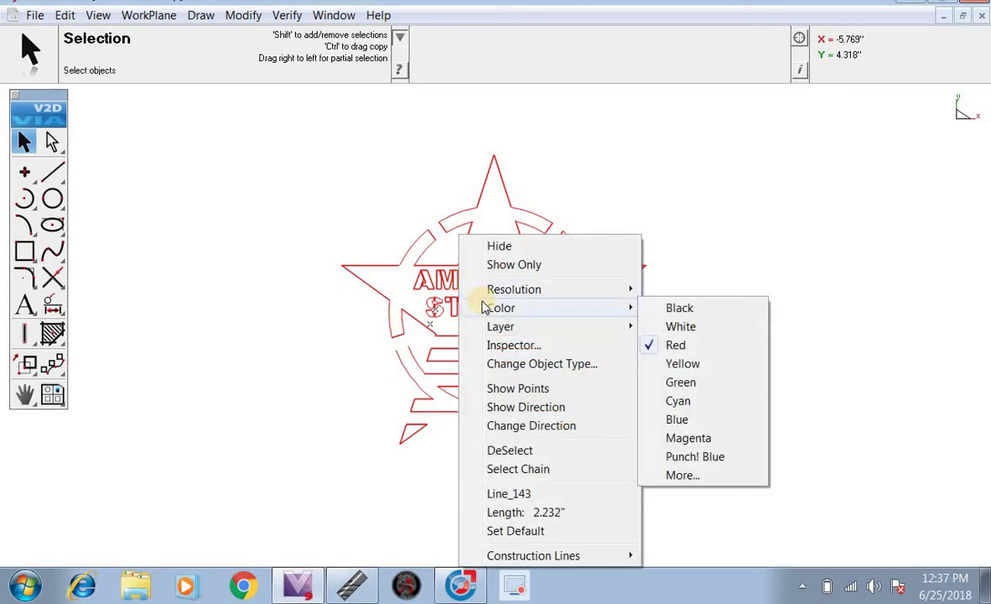
left_click(681, 309)
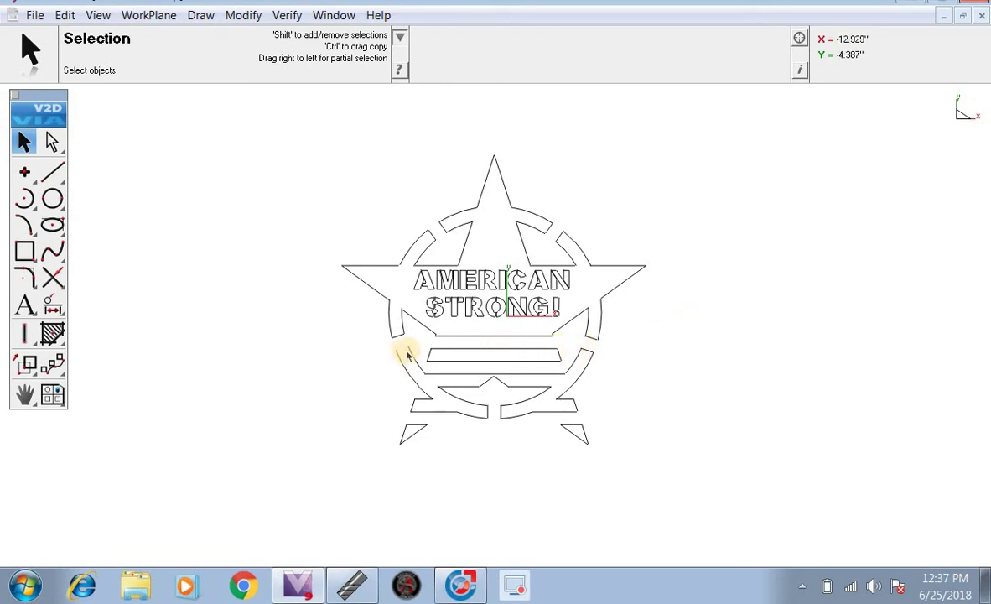
- Draw a single line between the two endpoints at the lower-left ring piece's gap
left_click(52, 171)
scroll(400, 365, "up", 10)
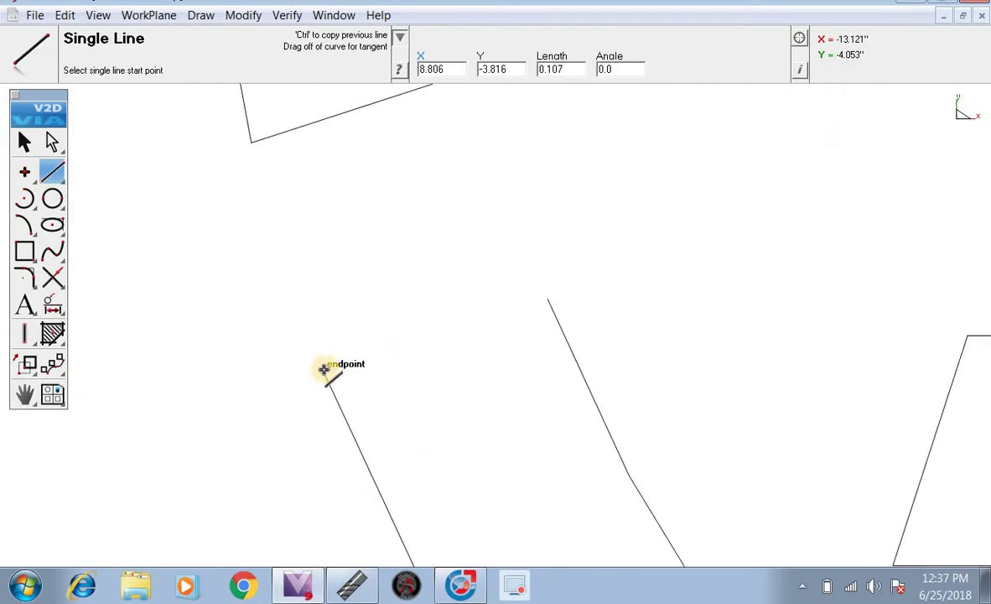
left_click(324, 370)
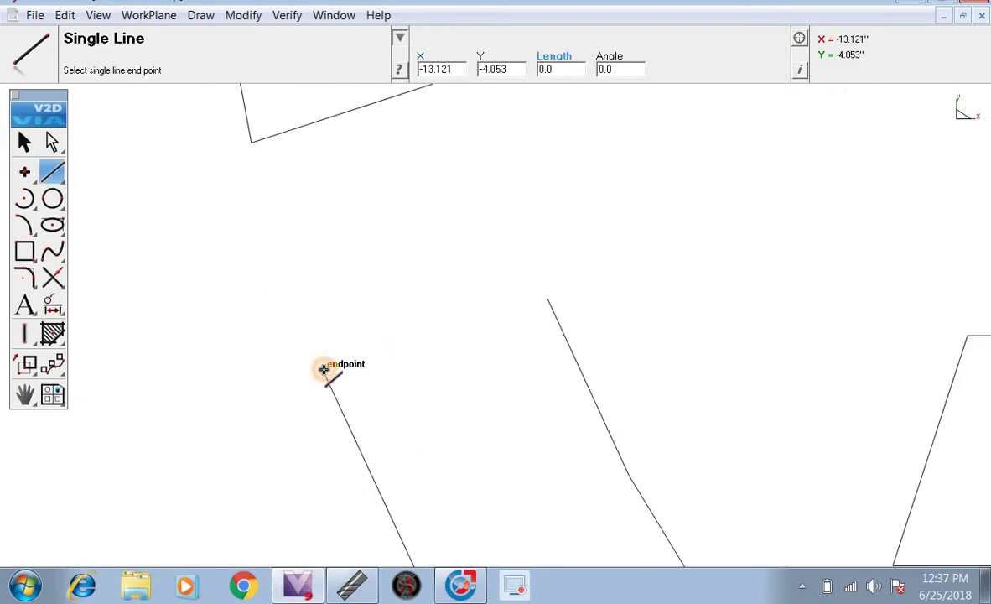
left_click(549, 301)
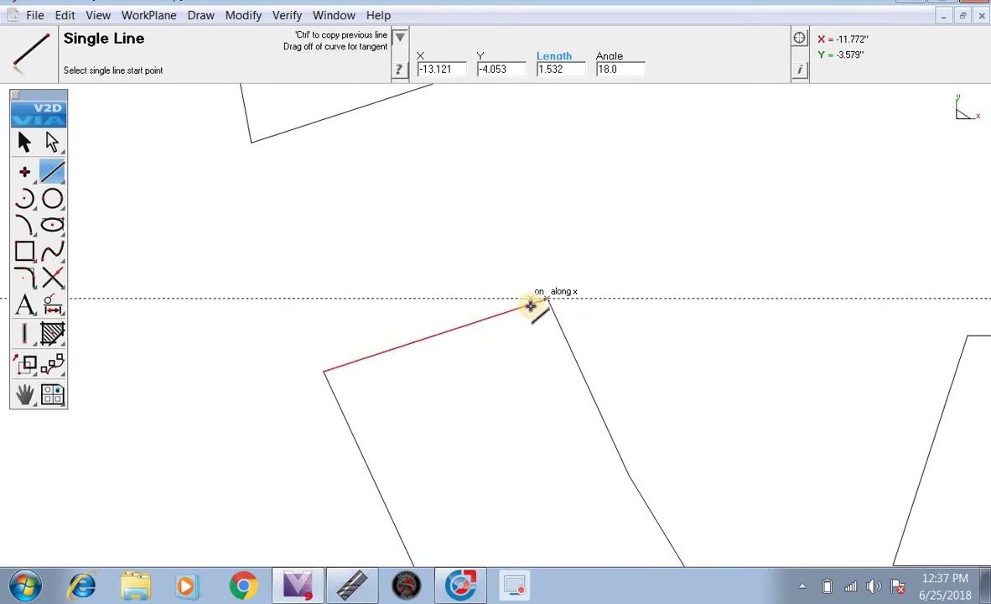
- Zoom in and out around the star to inspect its corners
left_click(23, 140)
scroll(183, 258, "down", 5)
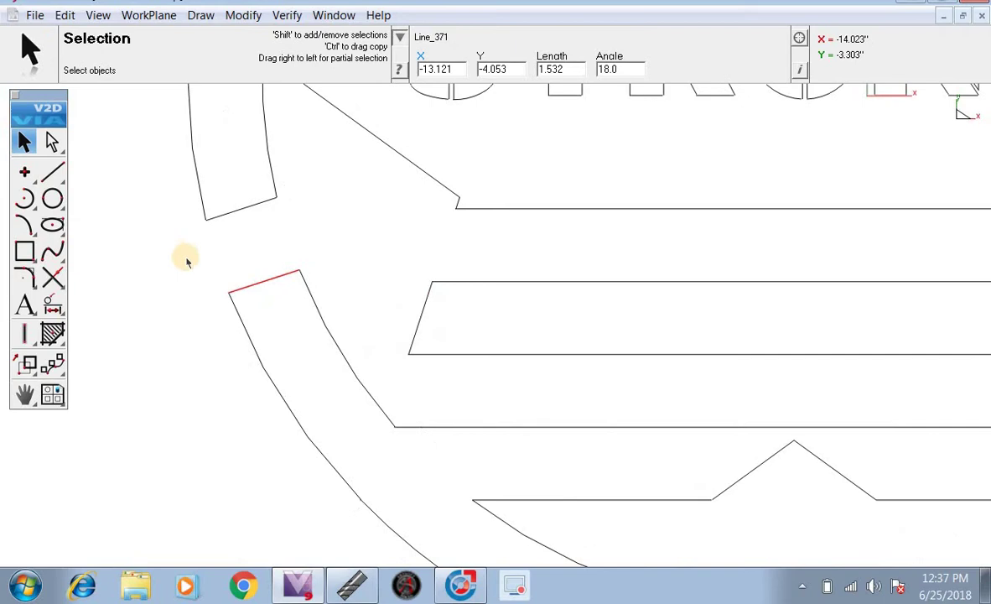
scroll(394, 285, "up", 3)
scroll(390, 396, "up", 2)
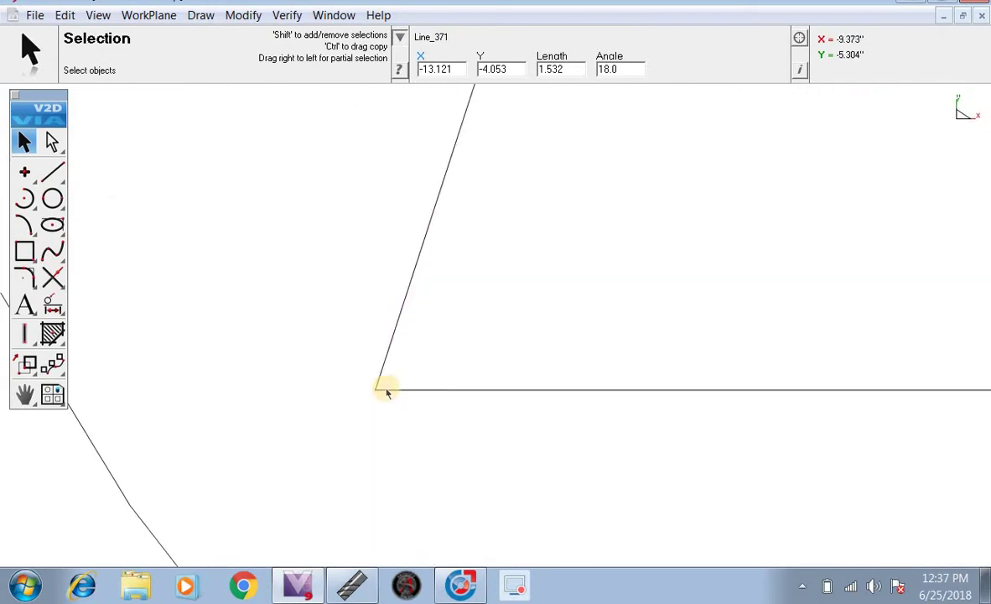
scroll(424, 358, "down", 4)
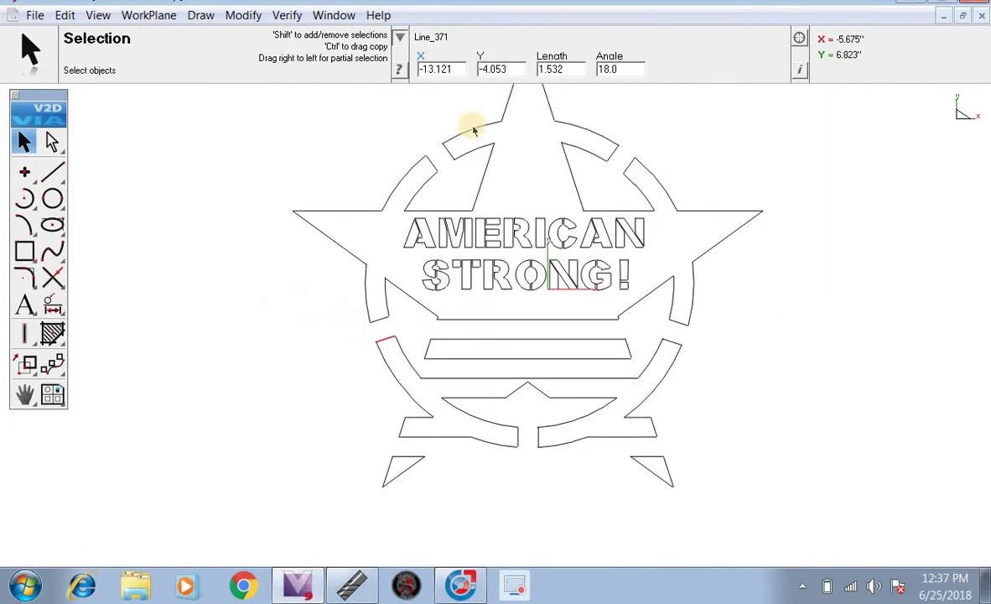
scroll(451, 208, "up", 3)
scroll(395, 273, "up", 6)
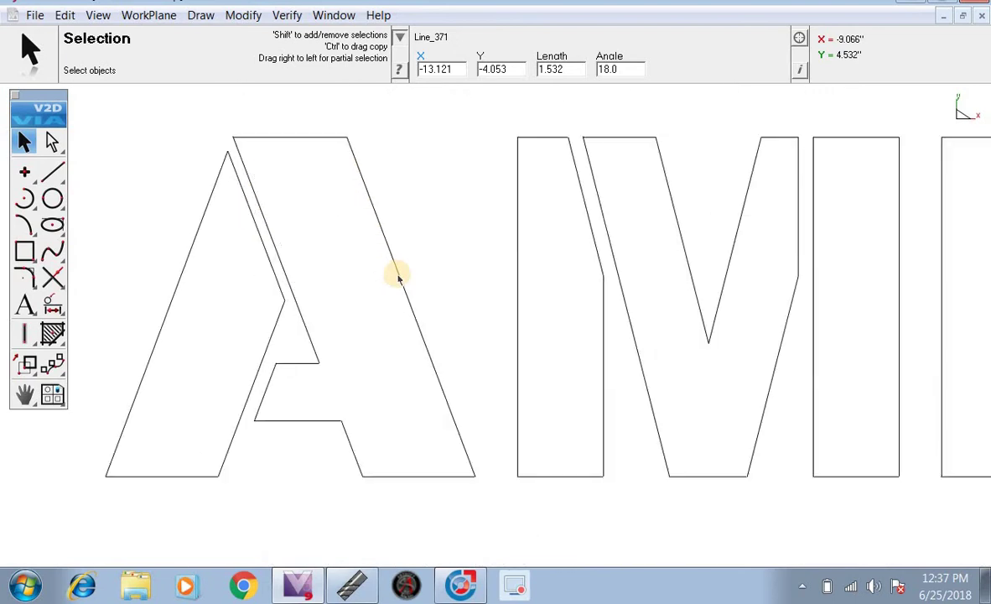
scroll(399, 277, "down", 4)
scroll(804, 401, "up", 5)
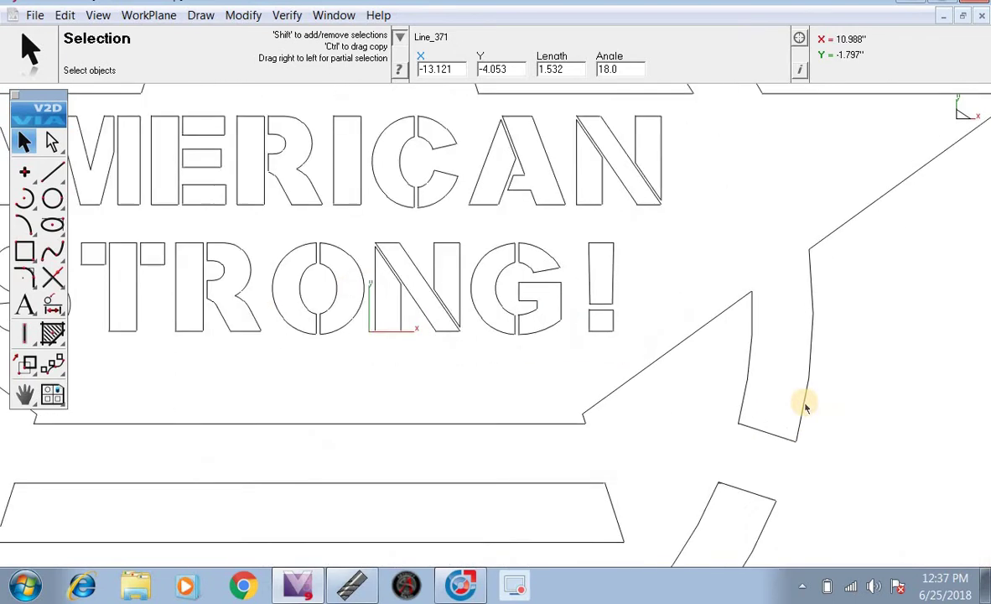
scroll(803, 406, "up", 2)
scroll(603, 493, "down", 6)
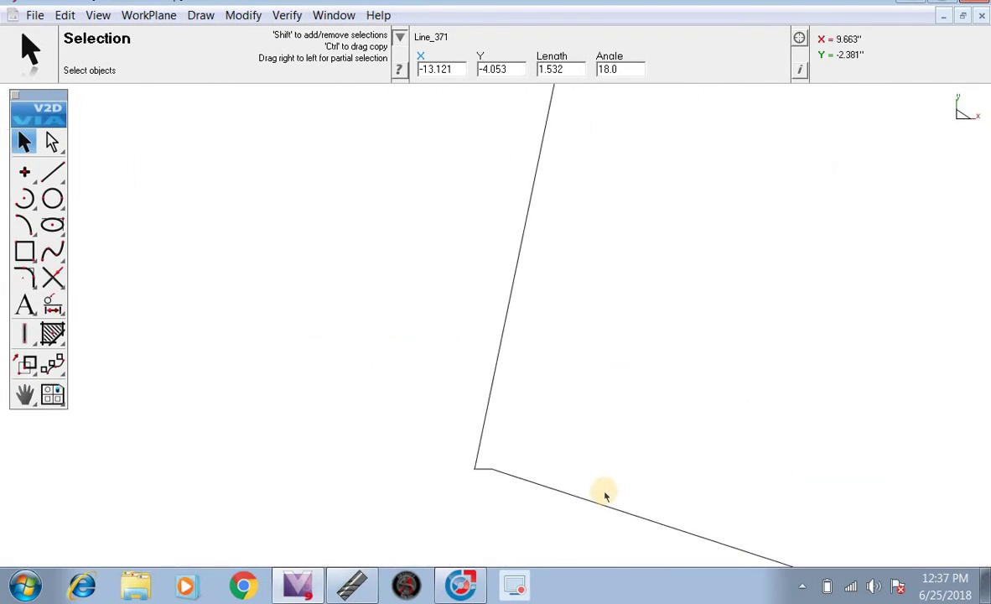
scroll(602, 525, "up", 8)
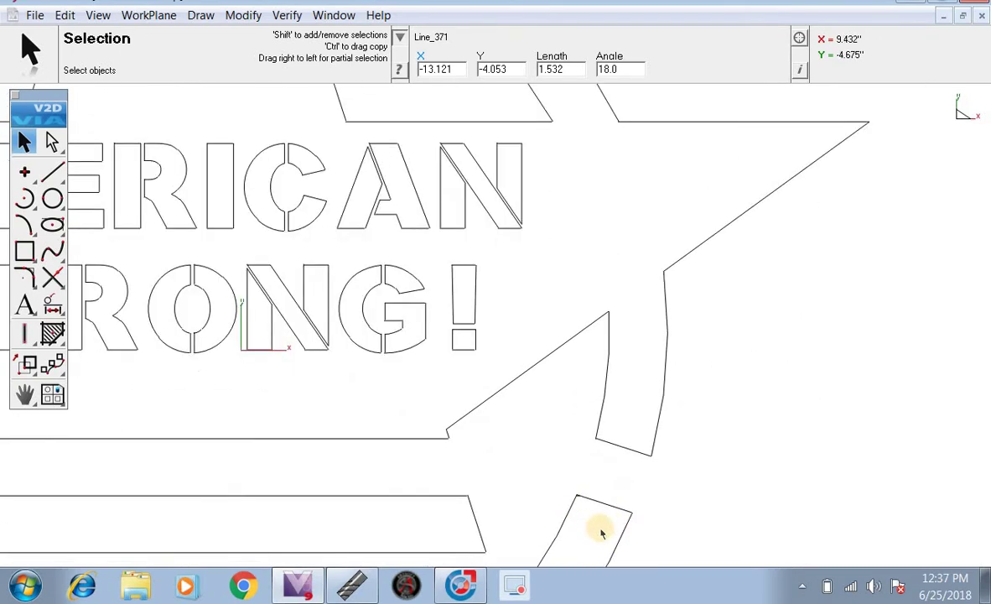
scroll(390, 353, "up", 2)
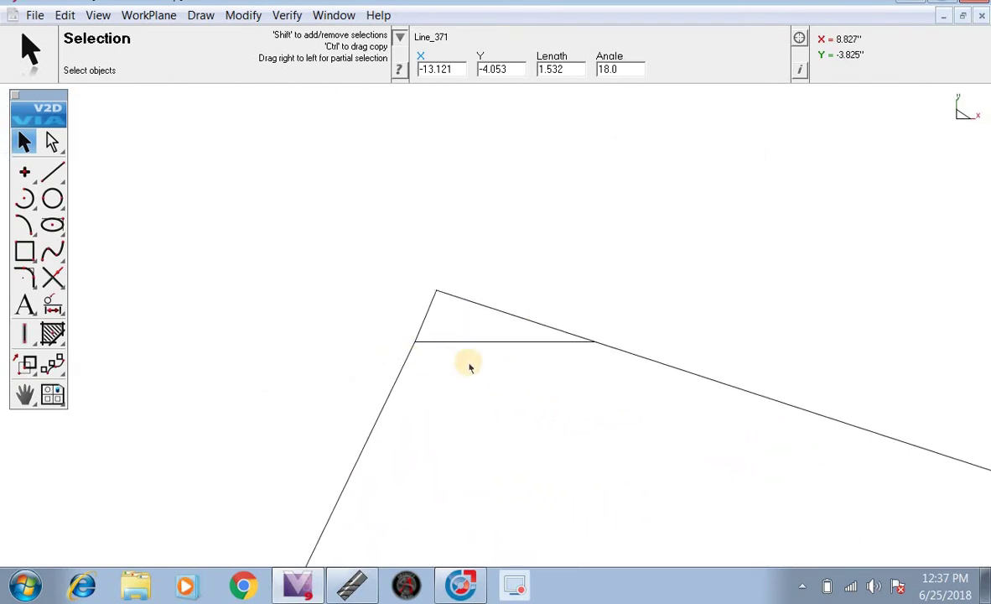
- Select and then deselect the short line across the star corner to check it
left_click(511, 342)
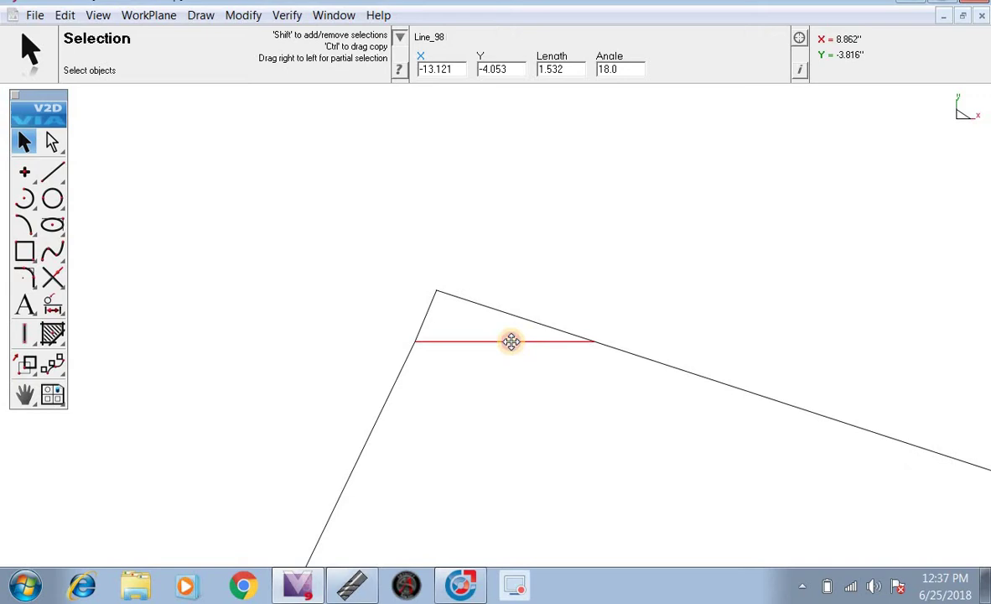
left_click(575, 392)
scroll(554, 402, "down", 4)
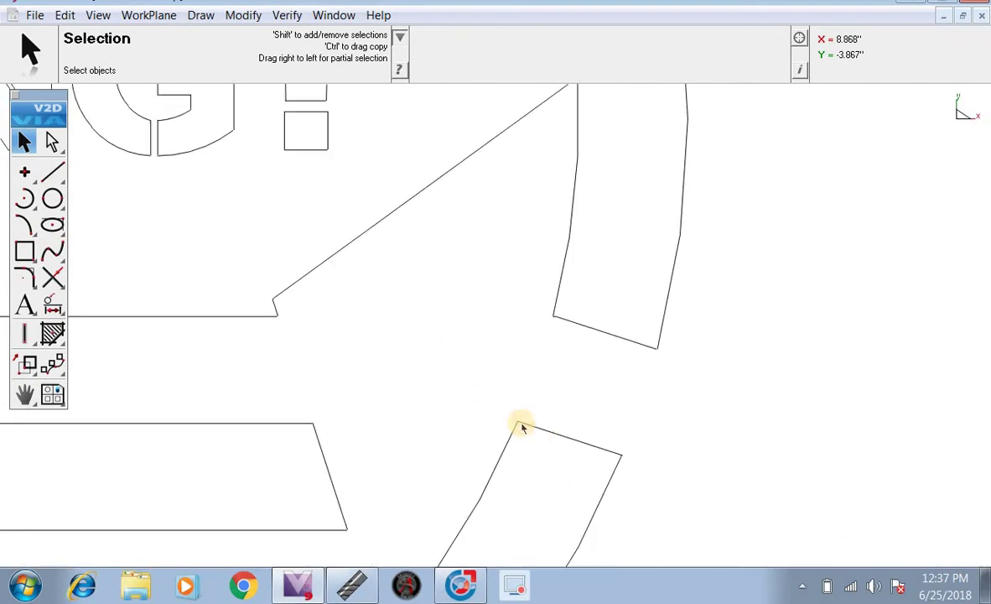
scroll(405, 205, "down", 3)
scroll(381, 159, "up", 5)
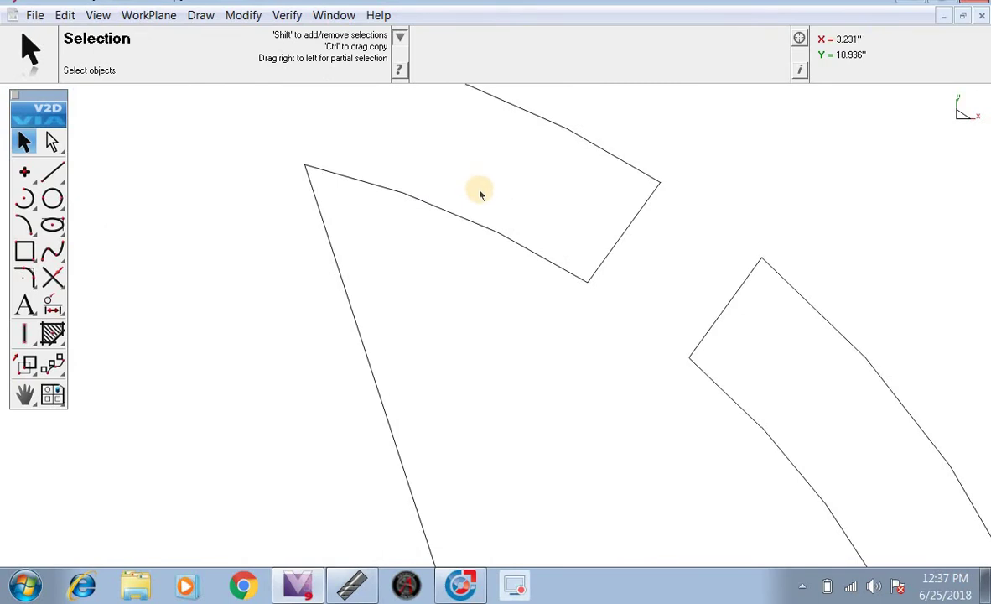
scroll(480, 195, "down", 5)
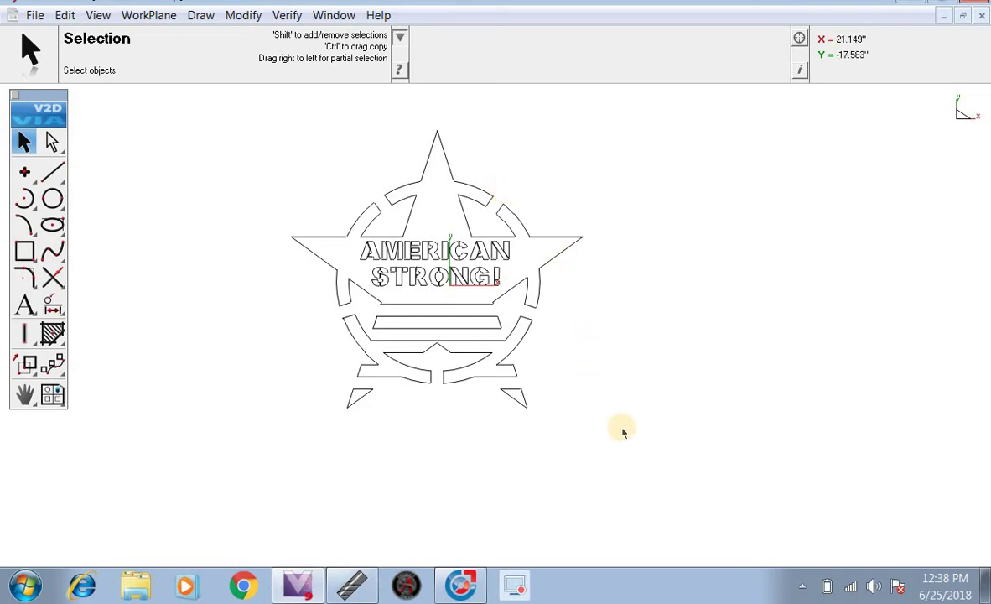
- Box-select the whole star design, group it with Edit > Group > Group, then reselect it
left_click_drag(638, 436, 260, 109)
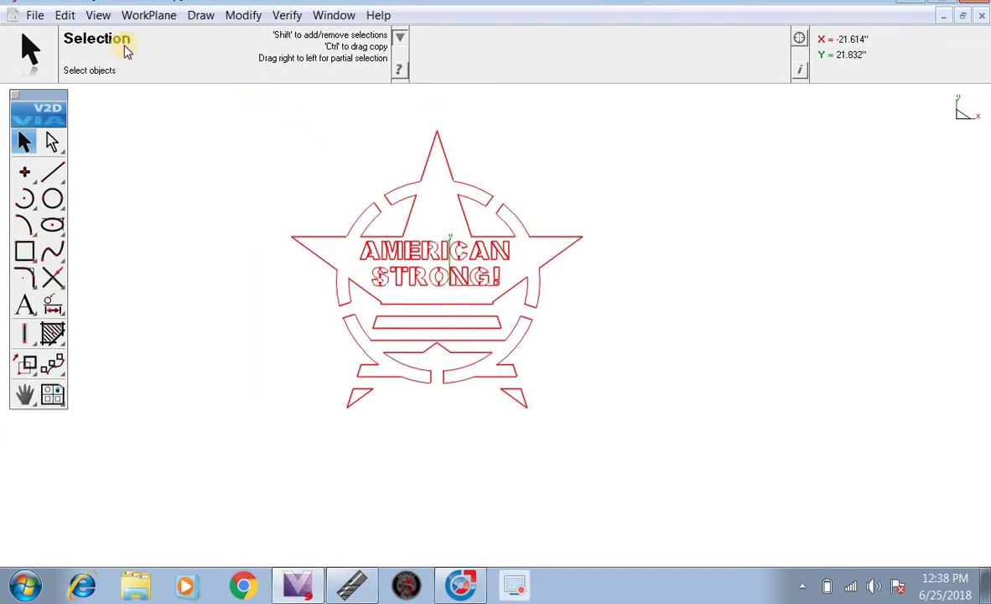
left_click(67, 16)
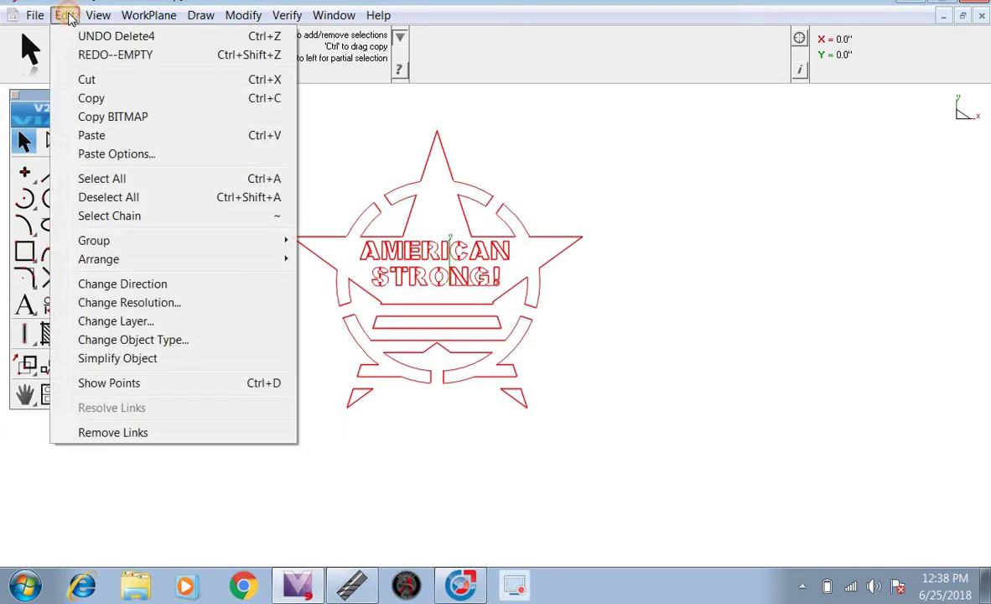
mouse_move(180, 240)
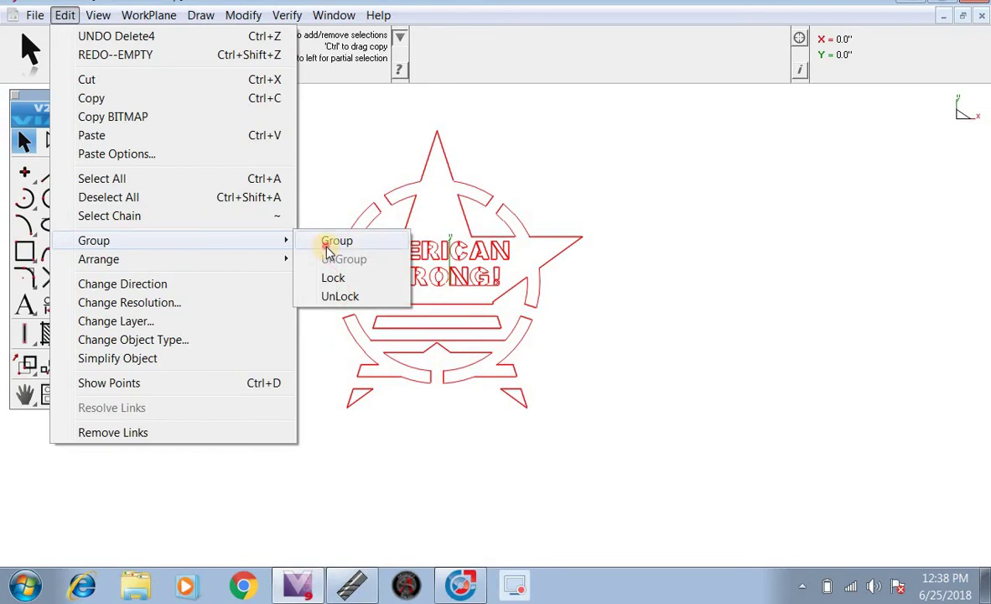
left_click(331, 242)
left_click(334, 216)
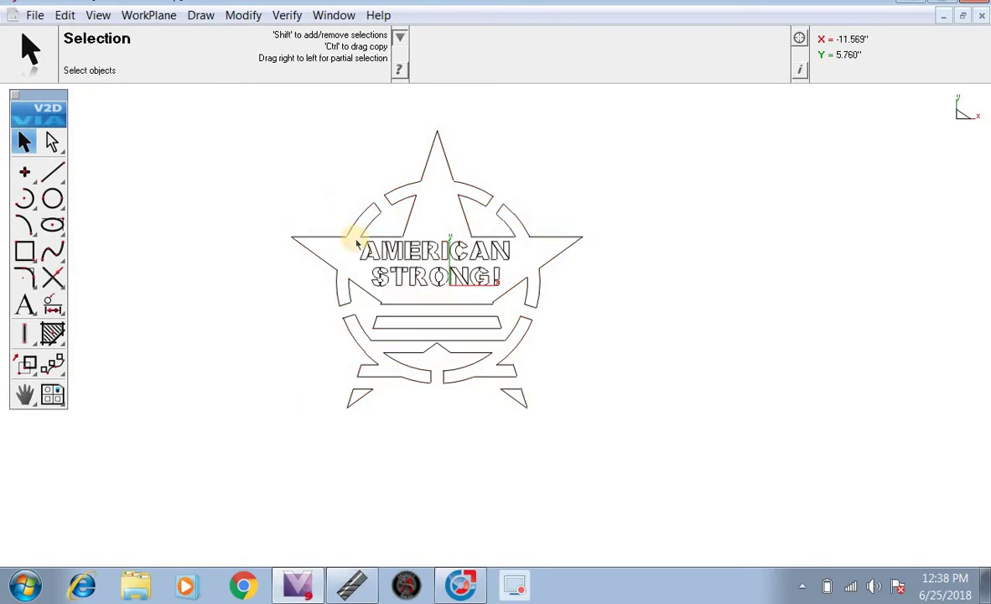
left_click(386, 253)
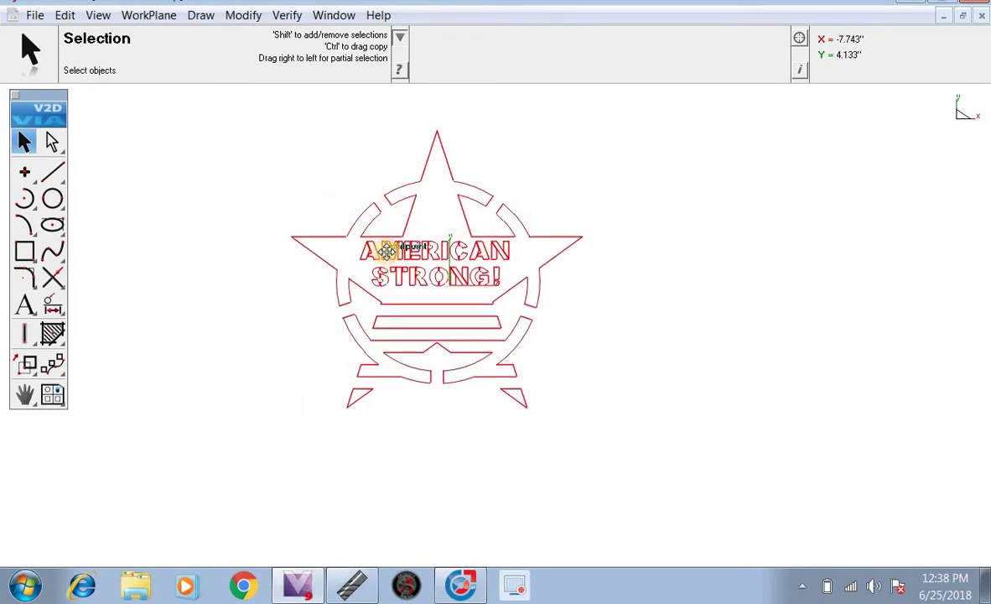
- Drag the grouped star until its left tip snaps onto the origin at X=0, Y=0
left_click_drag(386, 253, 540, 139)
scroll(548, 314, "down", 4)
scroll(576, 195, "up", 3)
scroll(576, 195, "up", 1)
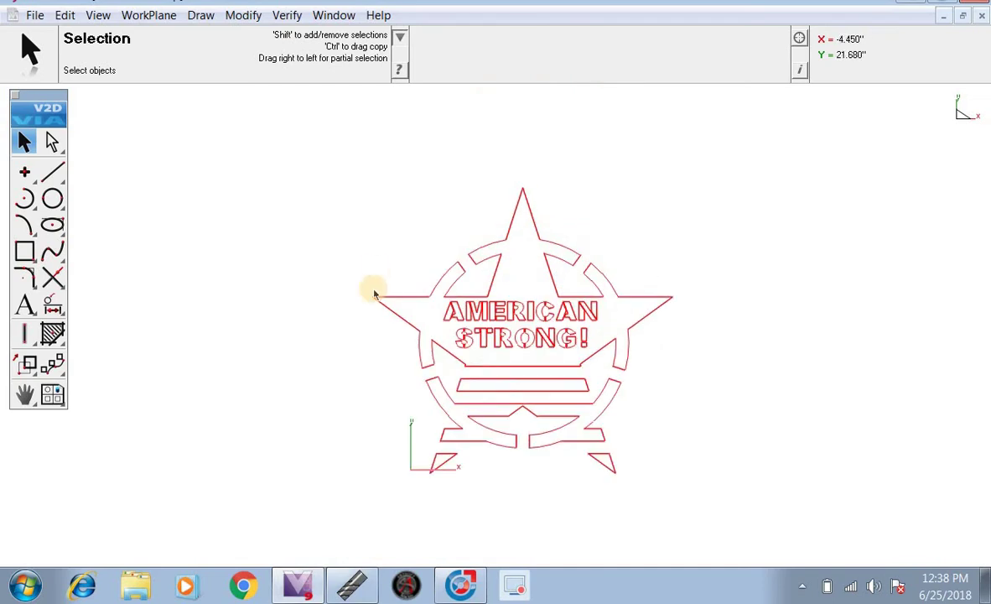
scroll(372, 292, "down", 3)
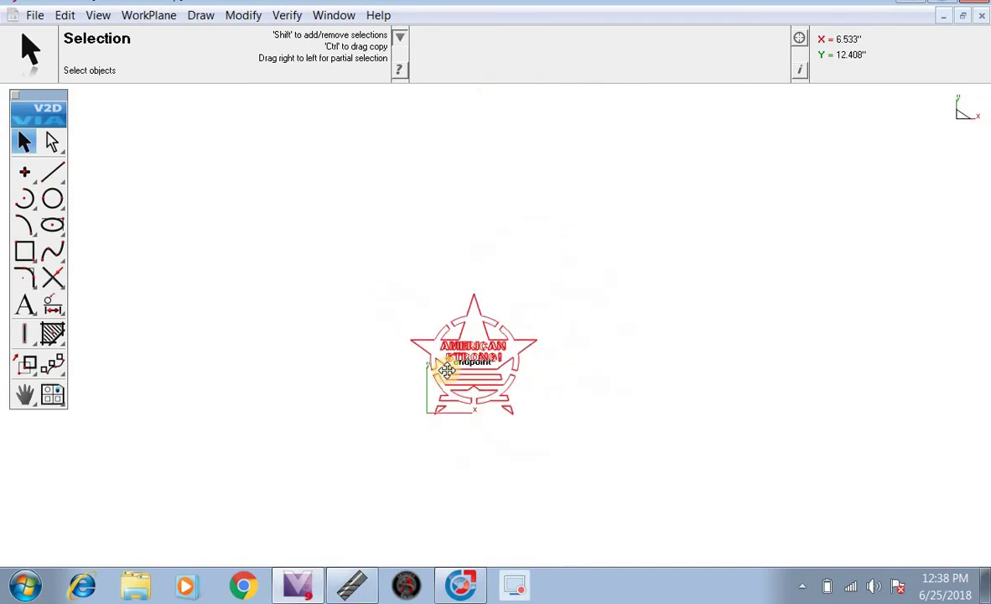
scroll(510, 508, "up", 2)
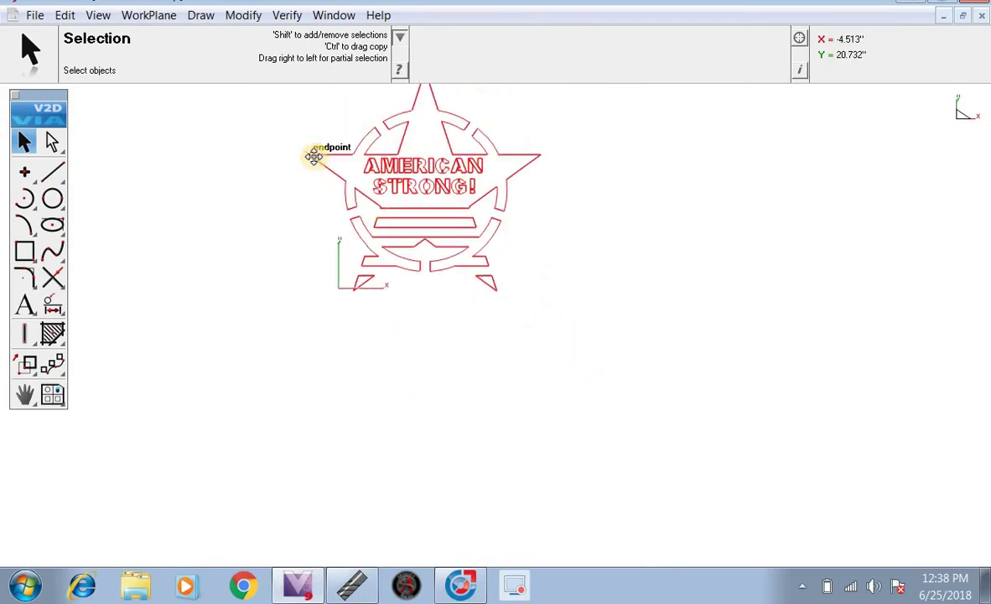
left_click_drag(311, 156, 335, 290)
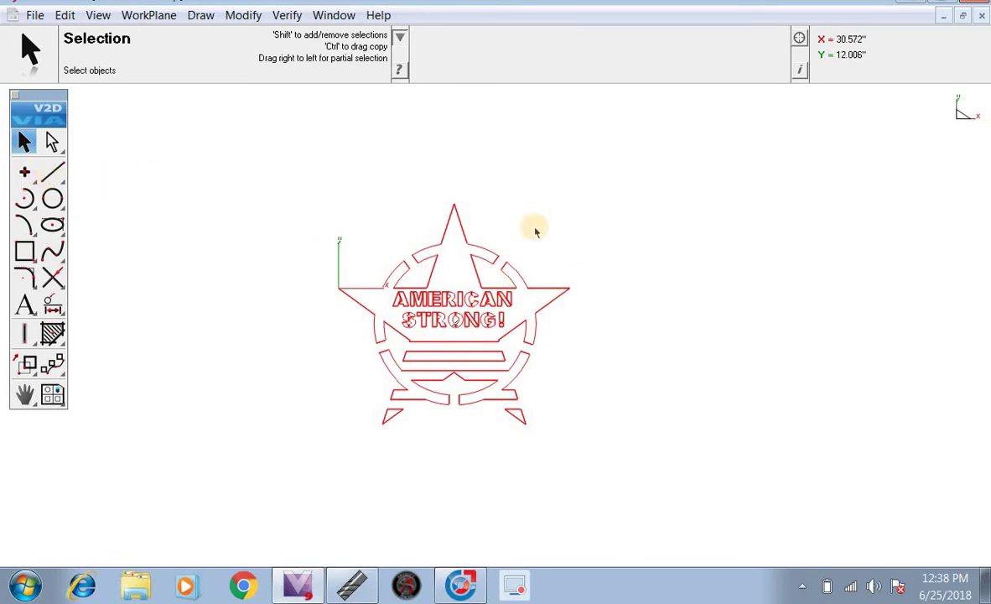
- Draw a temporary vertical line from the star's top point down to its bottom level
left_click(52, 172)
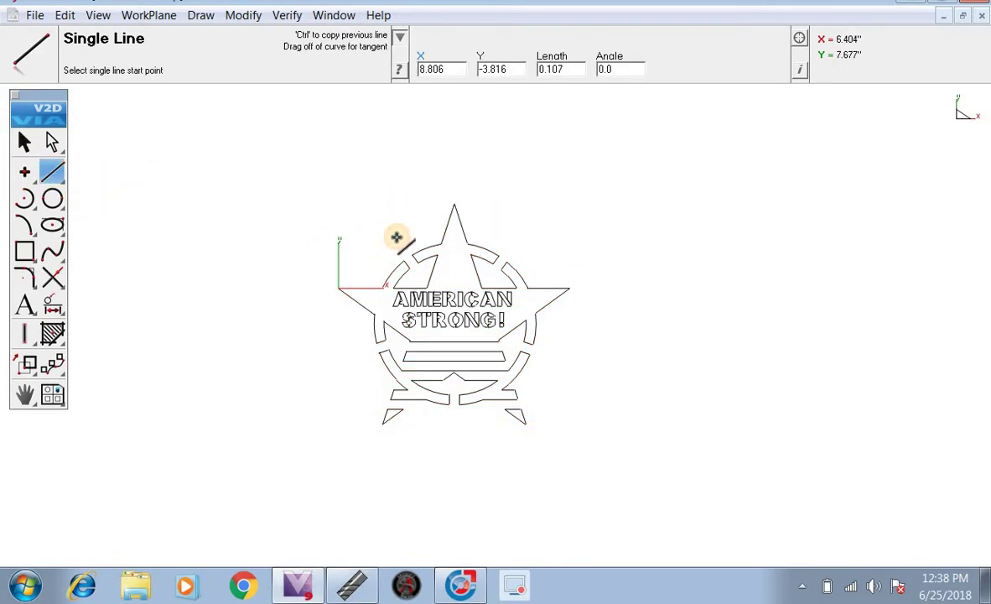
left_click(452, 209)
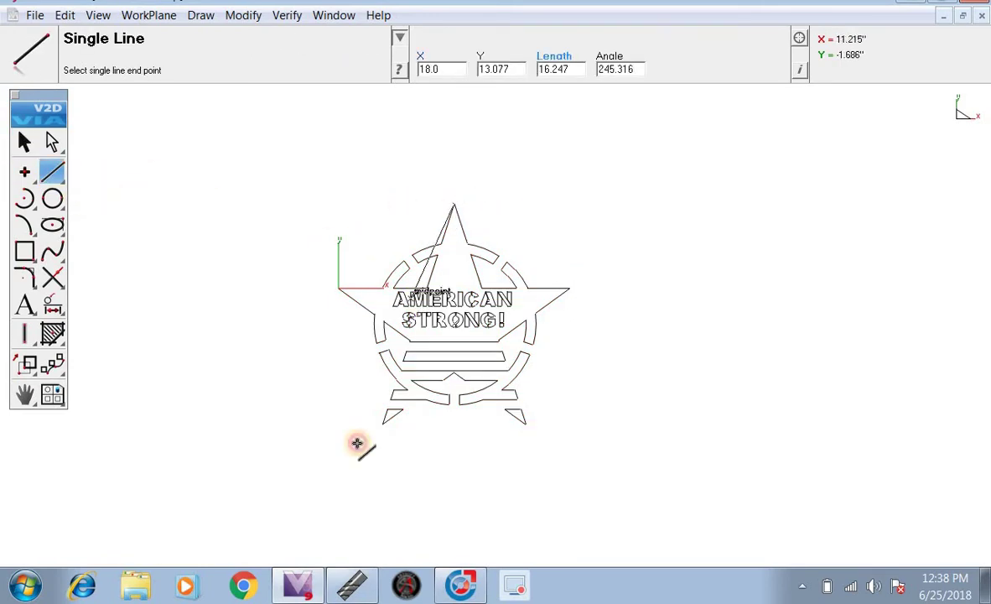
left_click(448, 431)
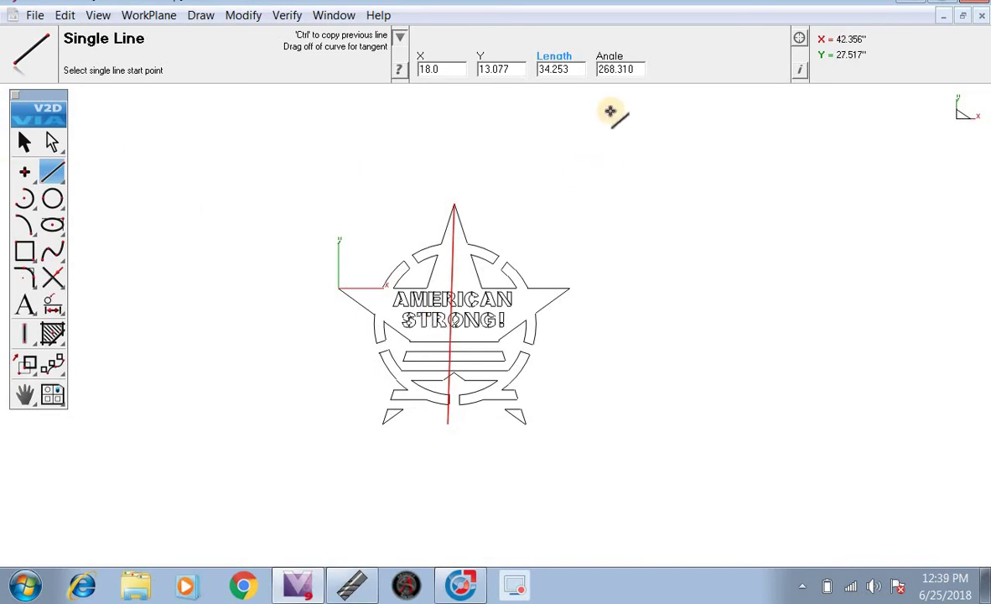
left_click(25, 142)
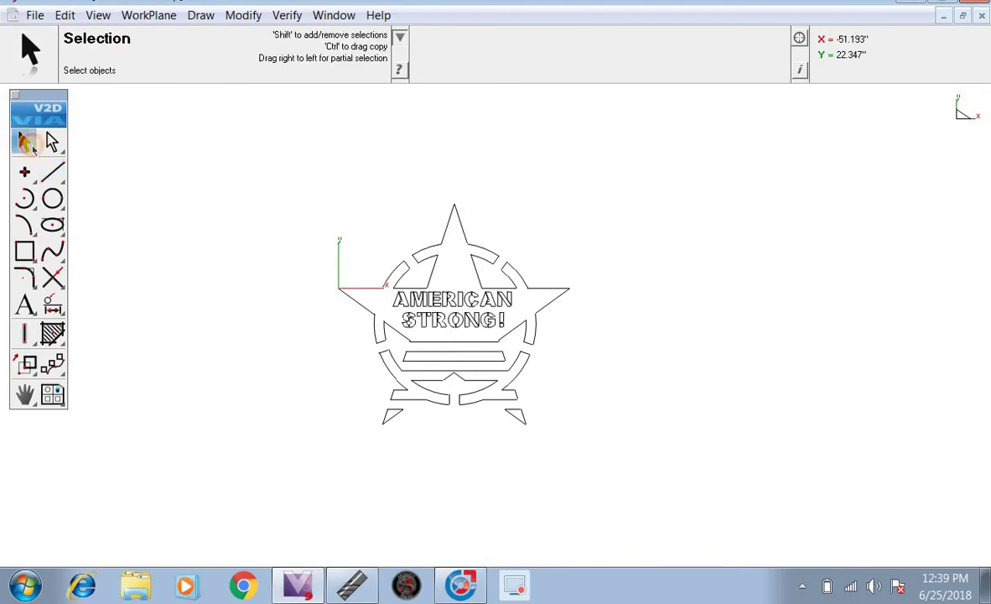
- Box-select the star and drag its bottom point up onto the x-axis
left_click_drag(615, 472, 290, 194)
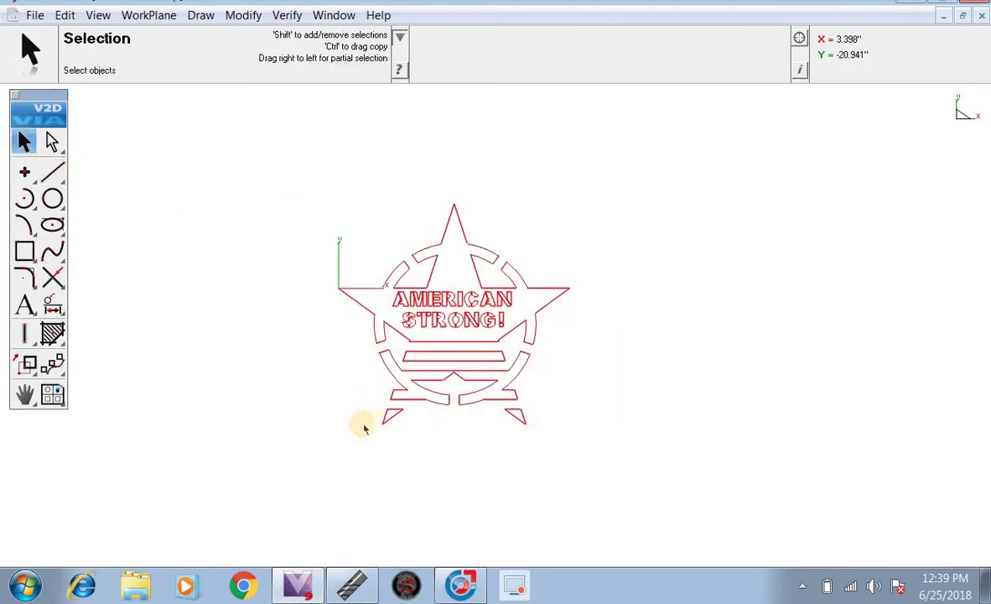
left_click_drag(381, 415, 385, 285)
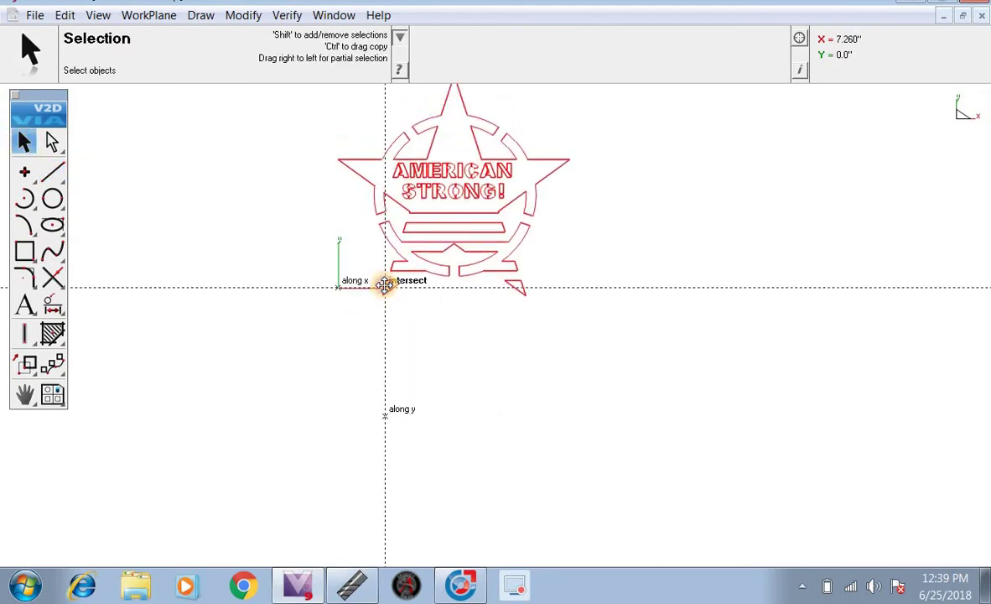
scroll(423, 315, "down", 1)
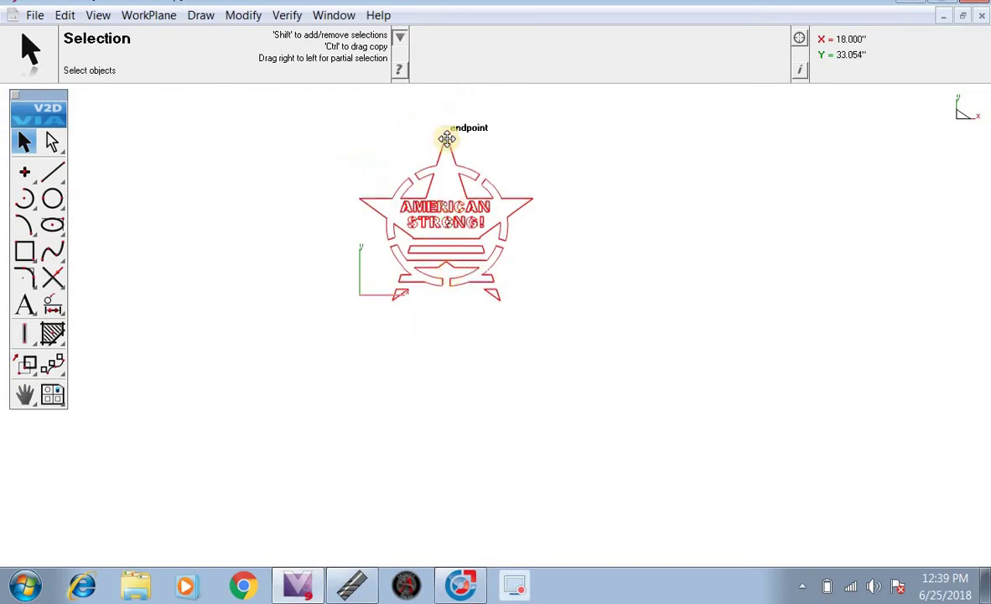
scroll(448, 141, "up", 3)
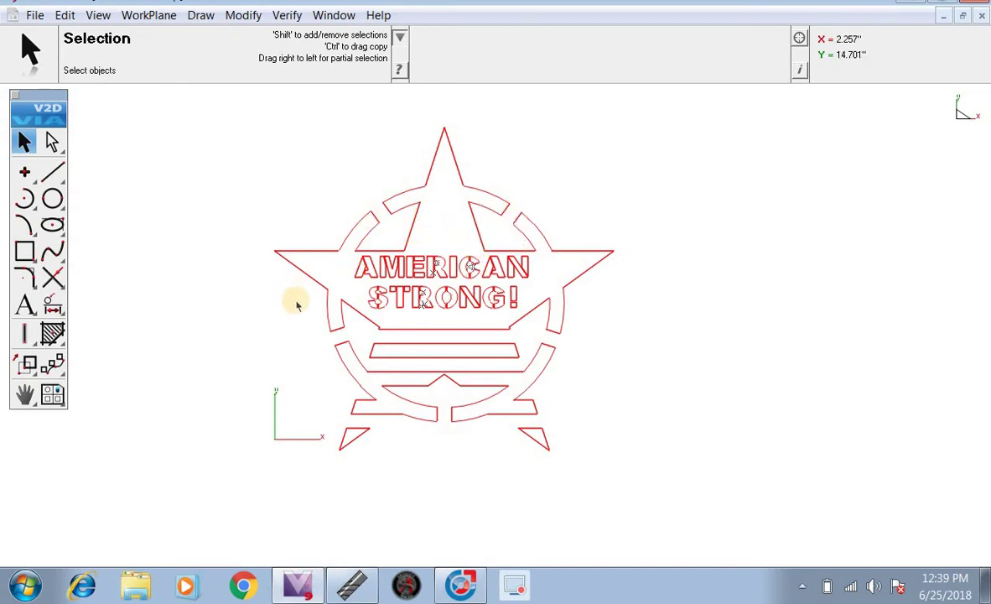
- Draw a horizontal line from the y-axis below the star, set its length to 20, then reselect the star
left_click(52, 172)
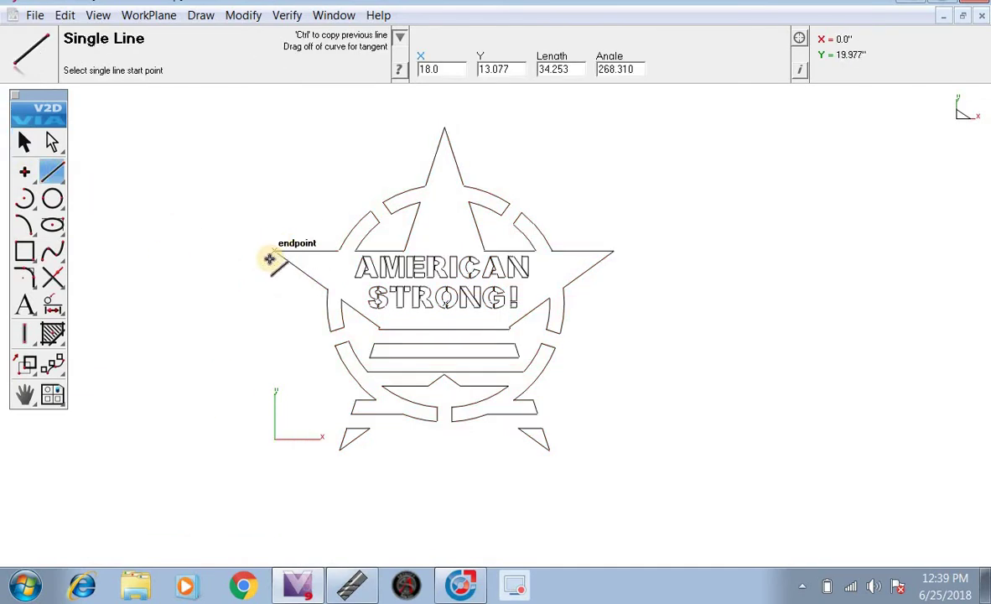
left_click(274, 493)
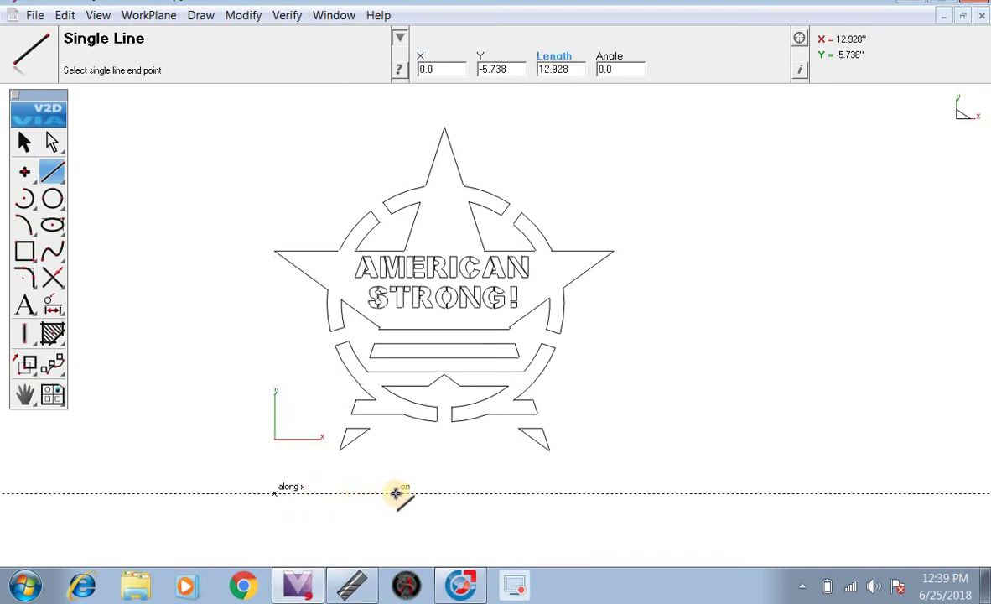
left_click(398, 492)
left_click_drag(571, 69, 512, 82)
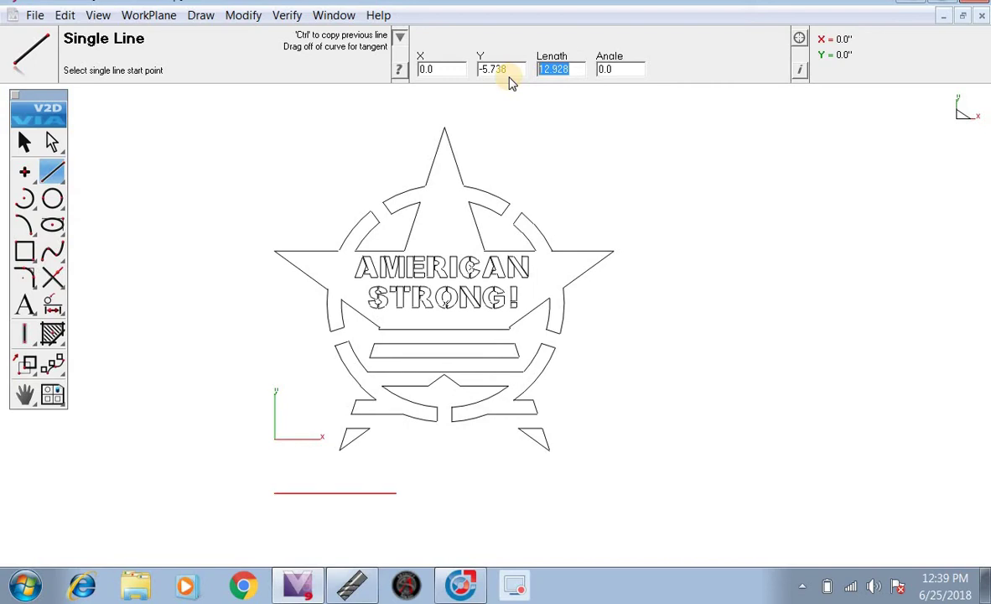
type("20")
key("Return")
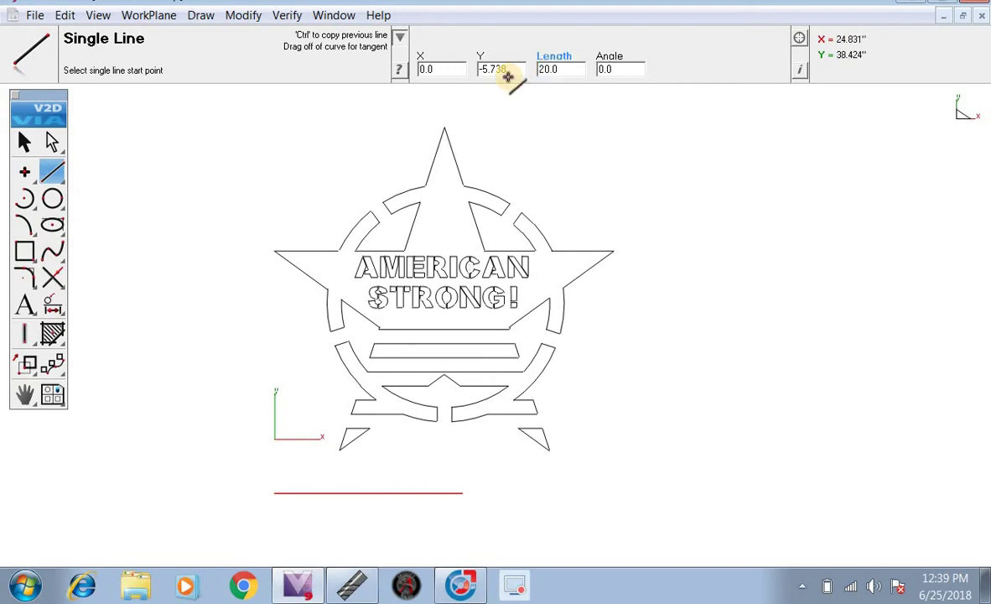
left_click(23, 142)
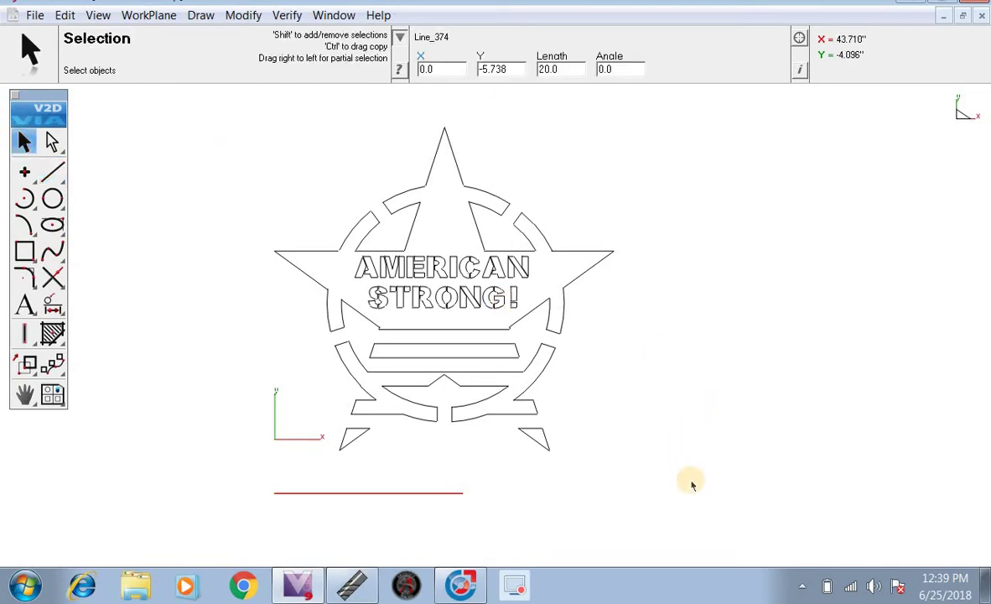
left_click_drag(692, 482, 204, 124)
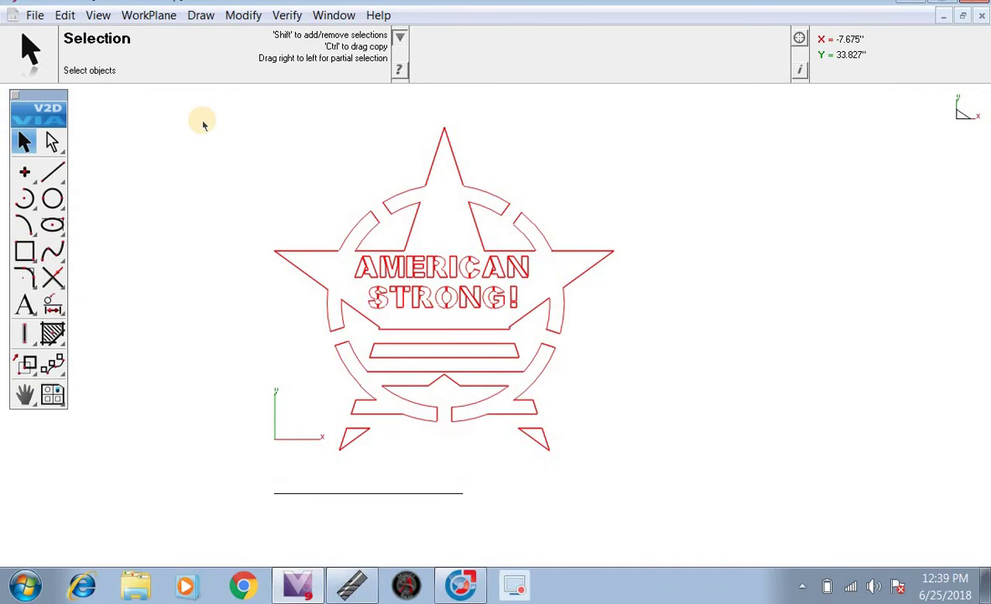
- Uniformly scale the star from the line's left end so its right tip meets the line's right end, then delete the line
left_click(27, 366)
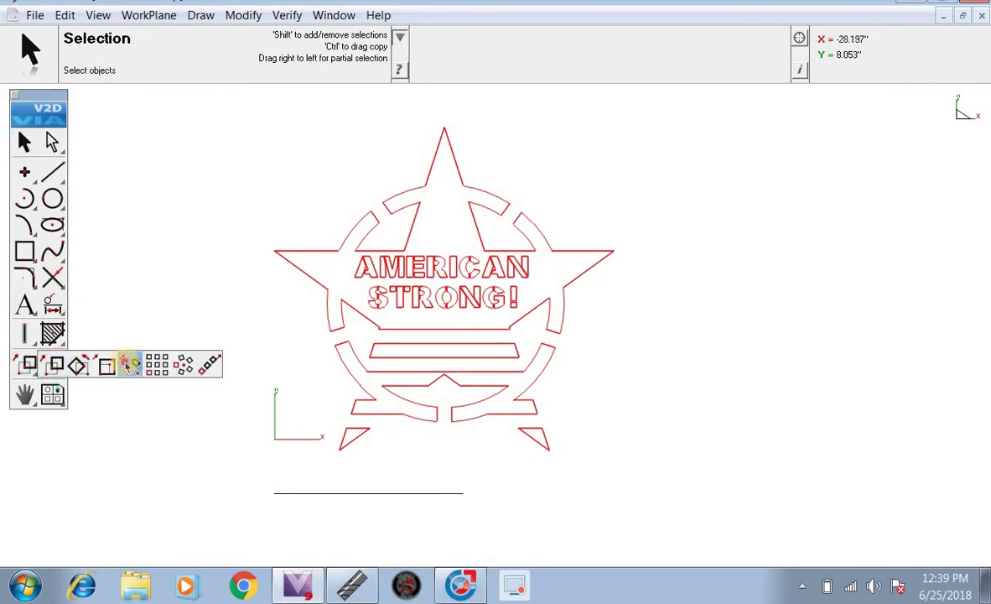
left_click(128, 363)
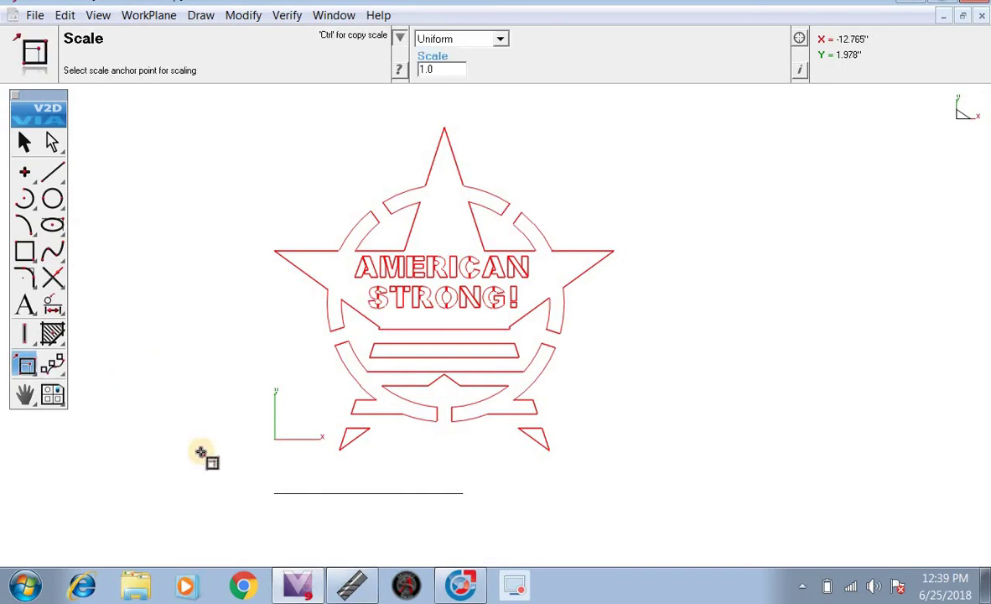
left_click(269, 494)
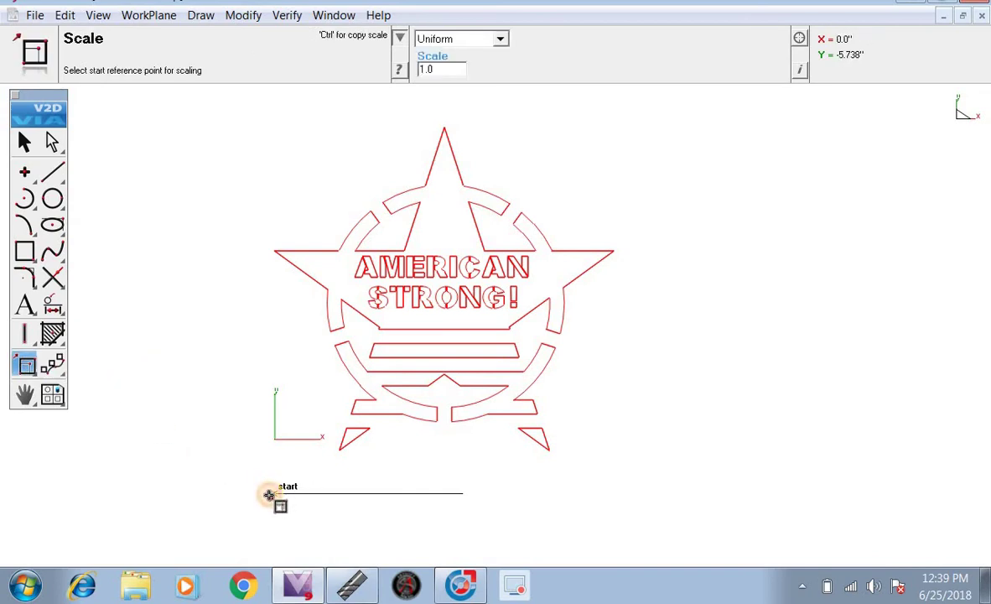
left_click(616, 250)
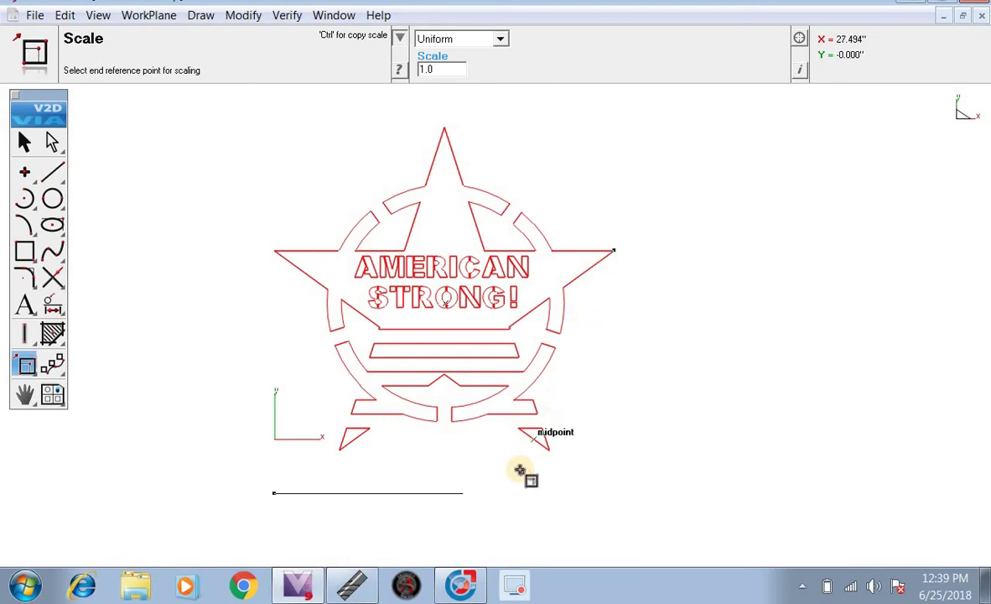
left_click(462, 494)
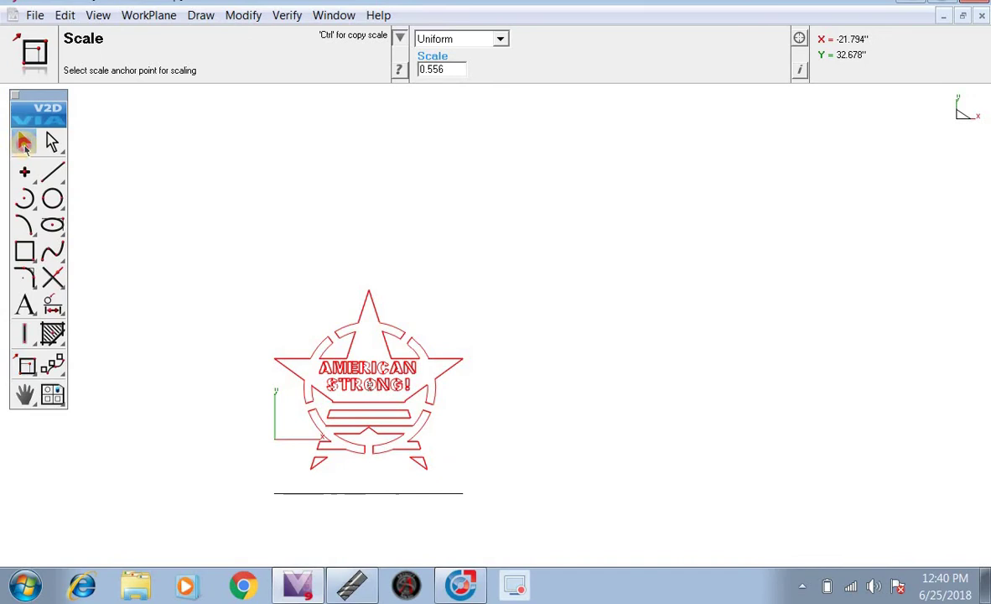
left_click(25, 142)
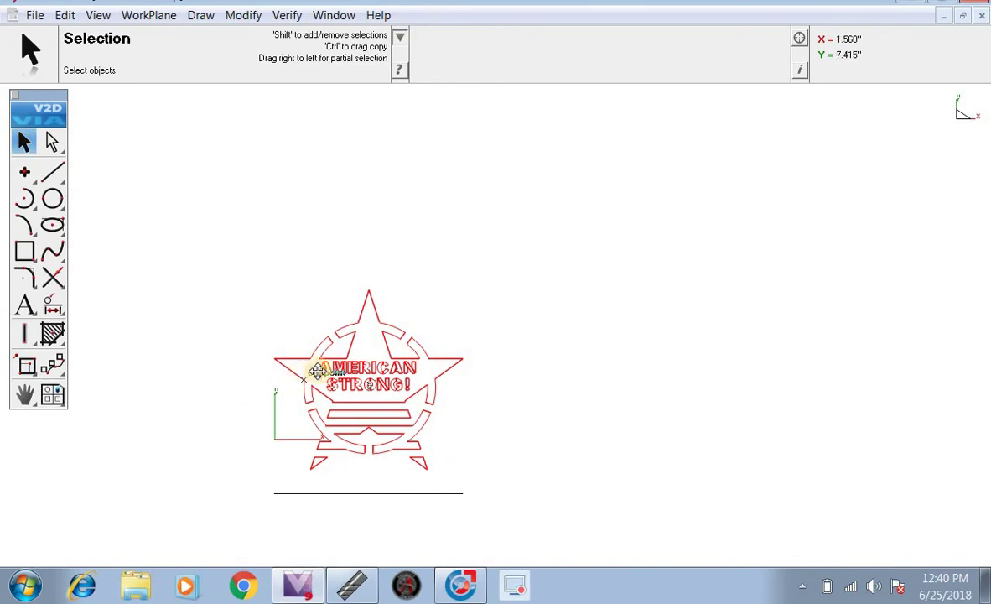
left_click(436, 494)
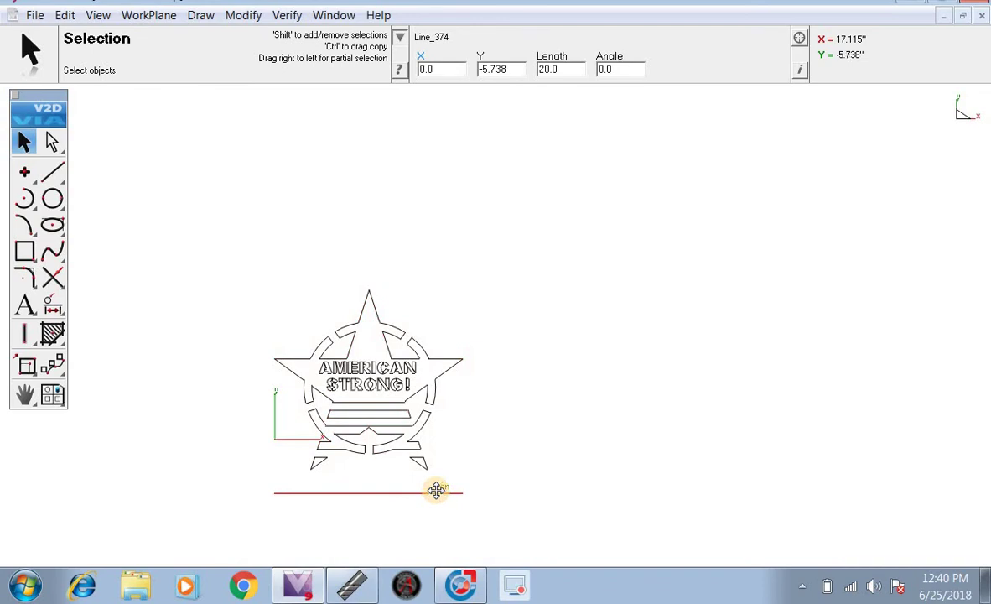
key("Delete")
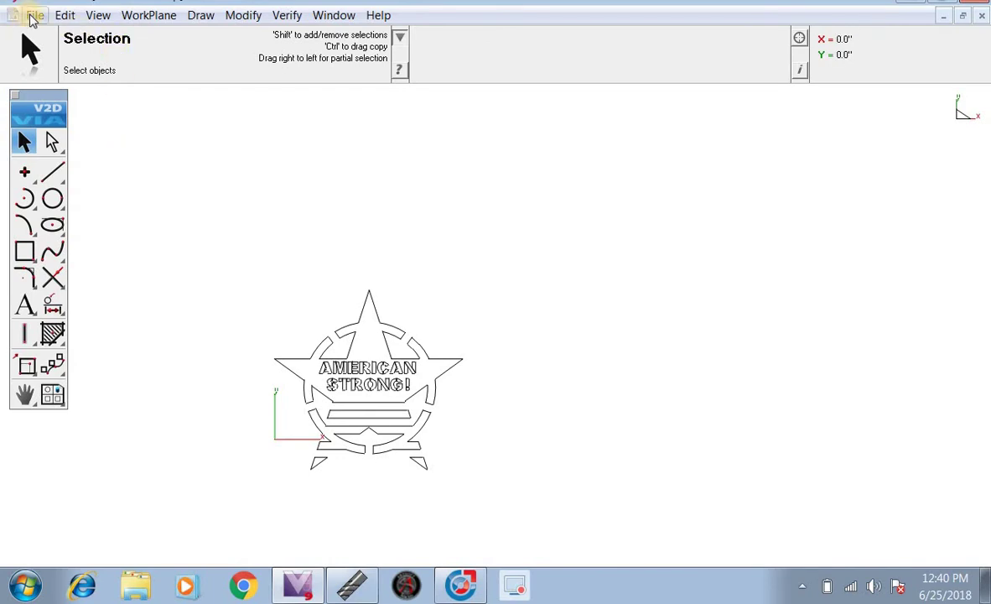
- Export the drawing to the Desktop as an R12 DWG/DXF in inches named 'American Strong'
left_click(35, 16)
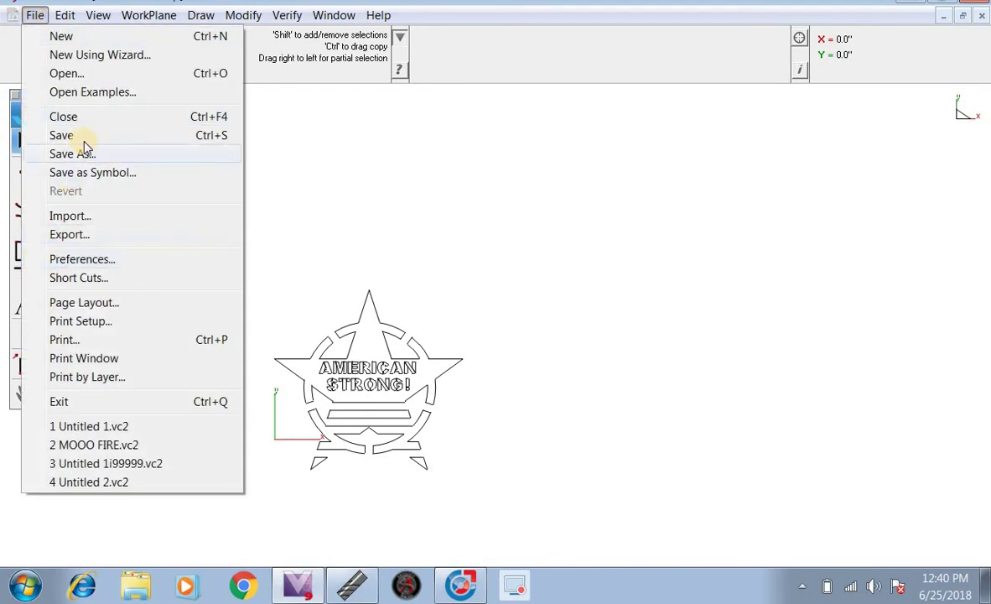
left_click(67, 235)
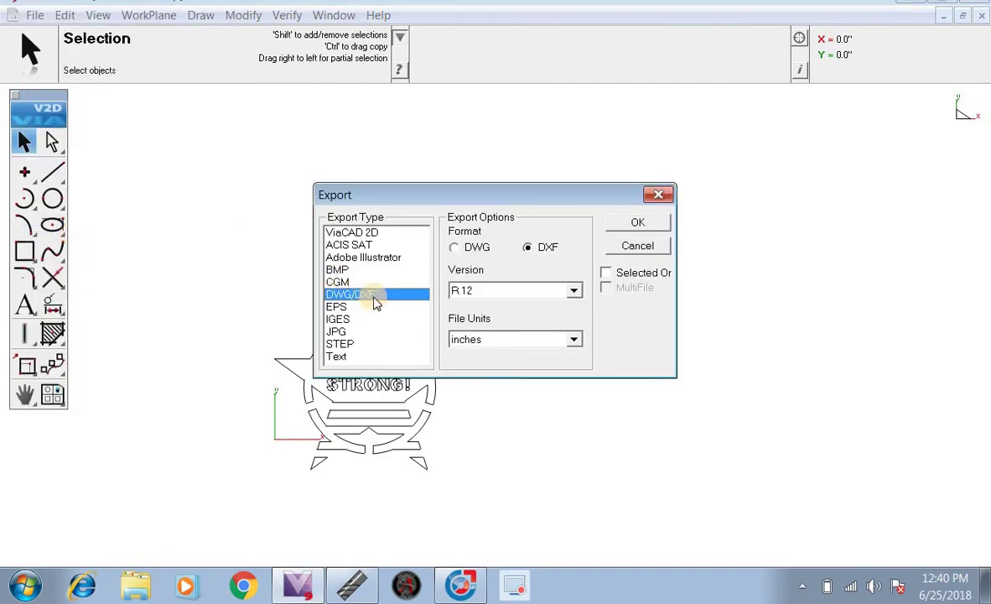
left_click(626, 223)
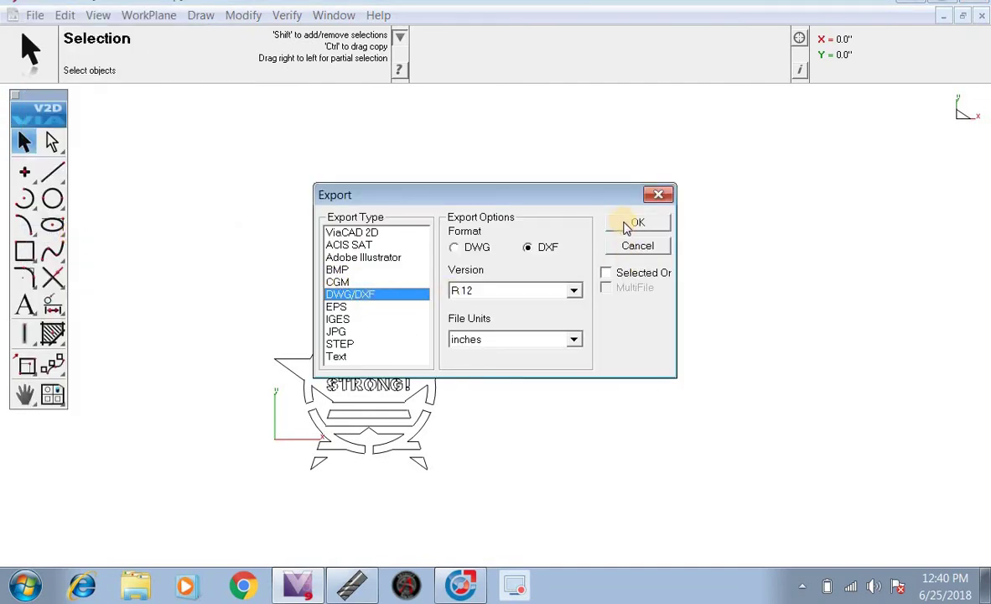
left_click(636, 223)
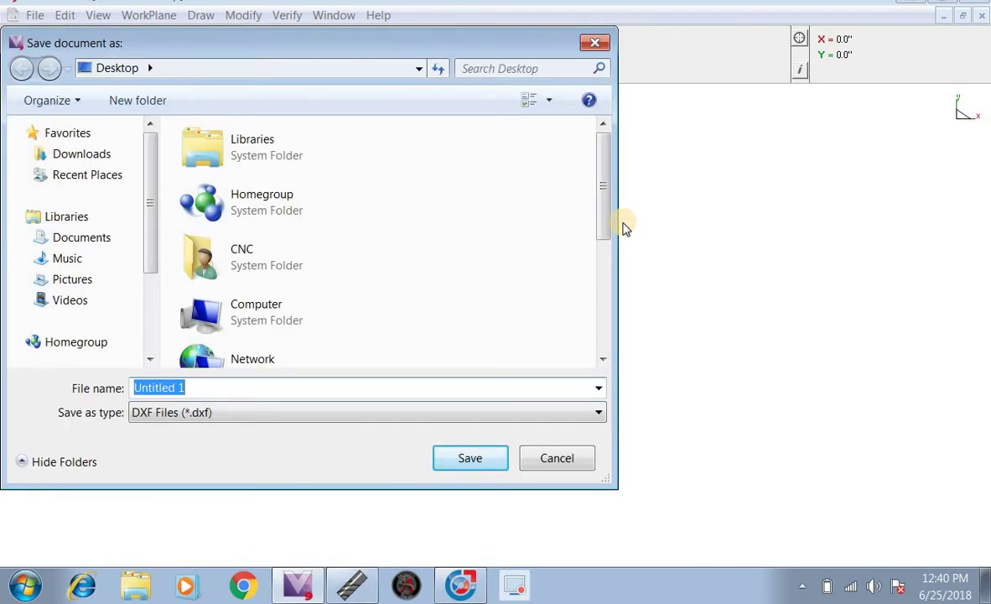
type("an Strong")
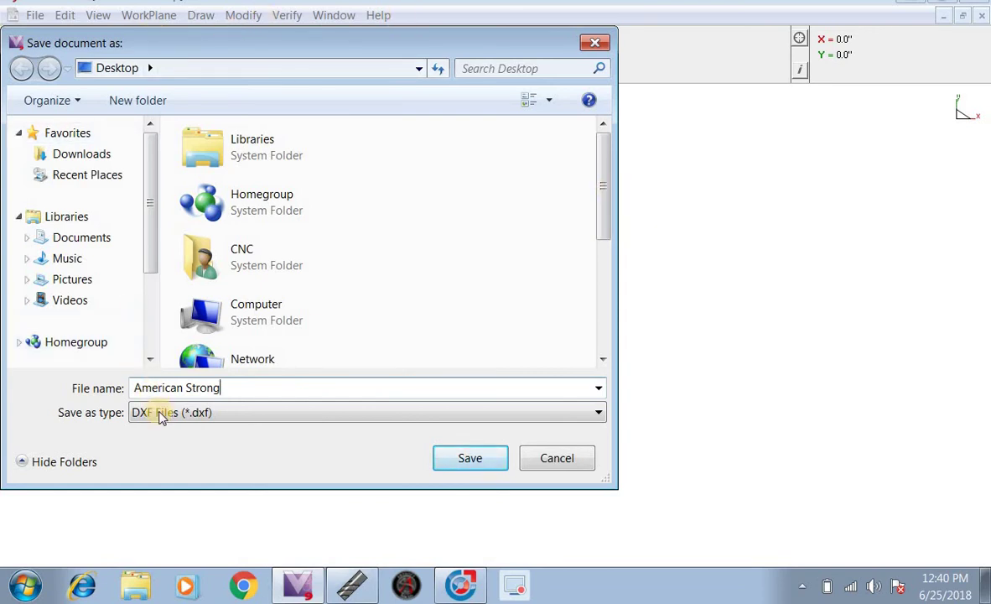
left_click(470, 458)
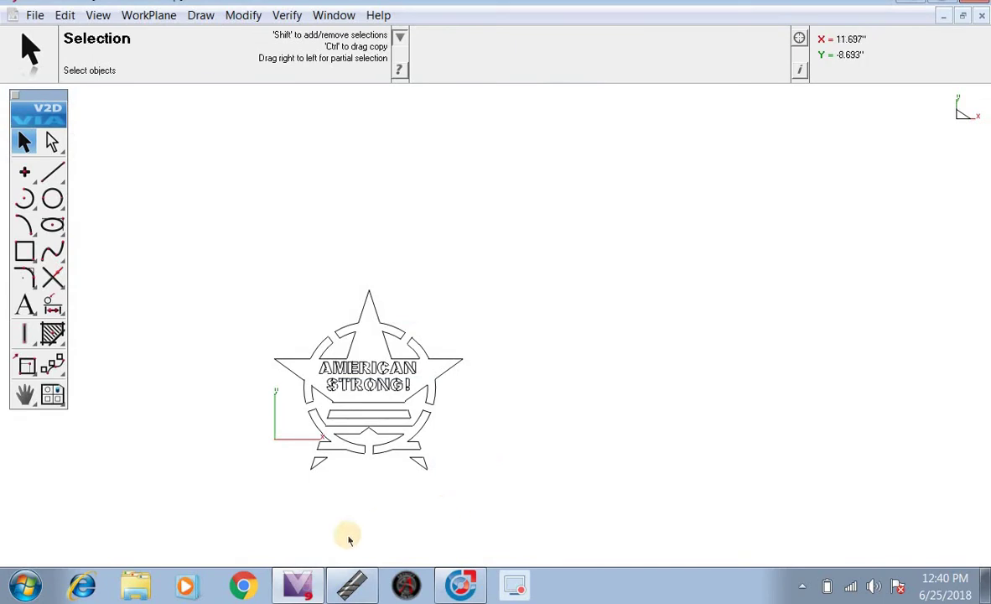
- Start a new SheetCam TNG part and import the American Strong DXF with Inch scaling onto LAYER1
left_click(338, 586)
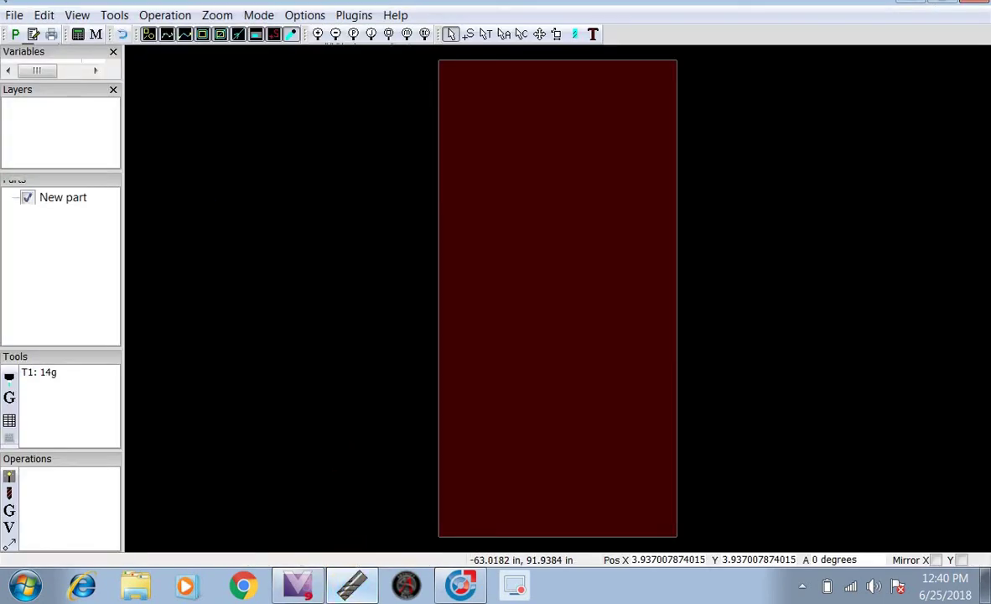
left_click(13, 15)
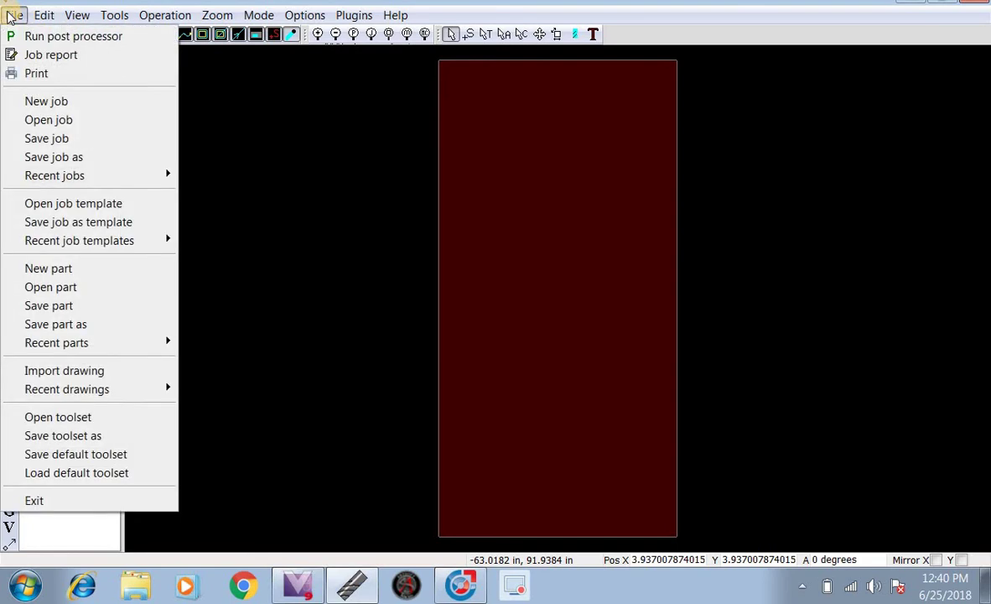
left_click(29, 270)
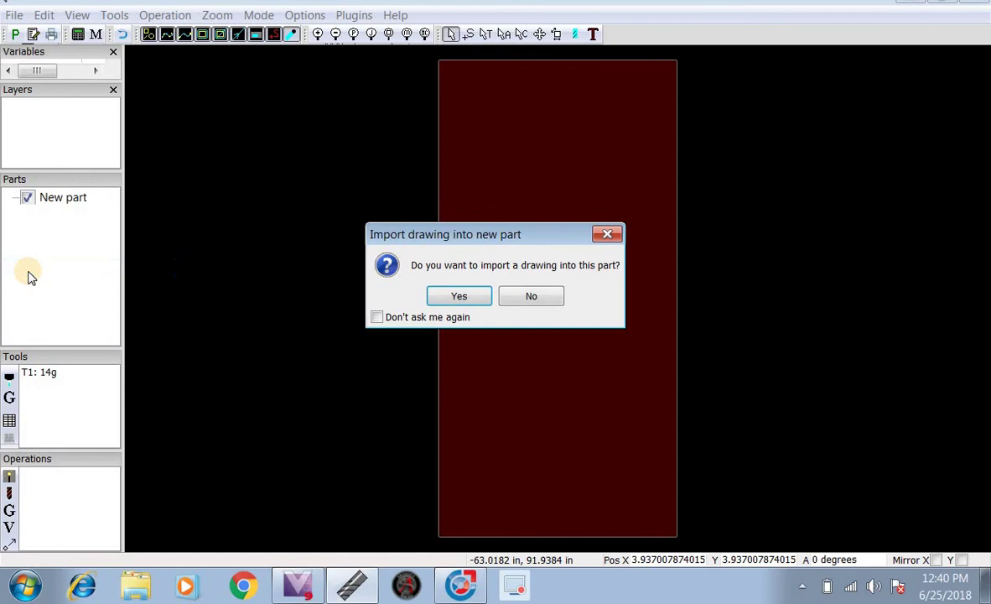
left_click(451, 298)
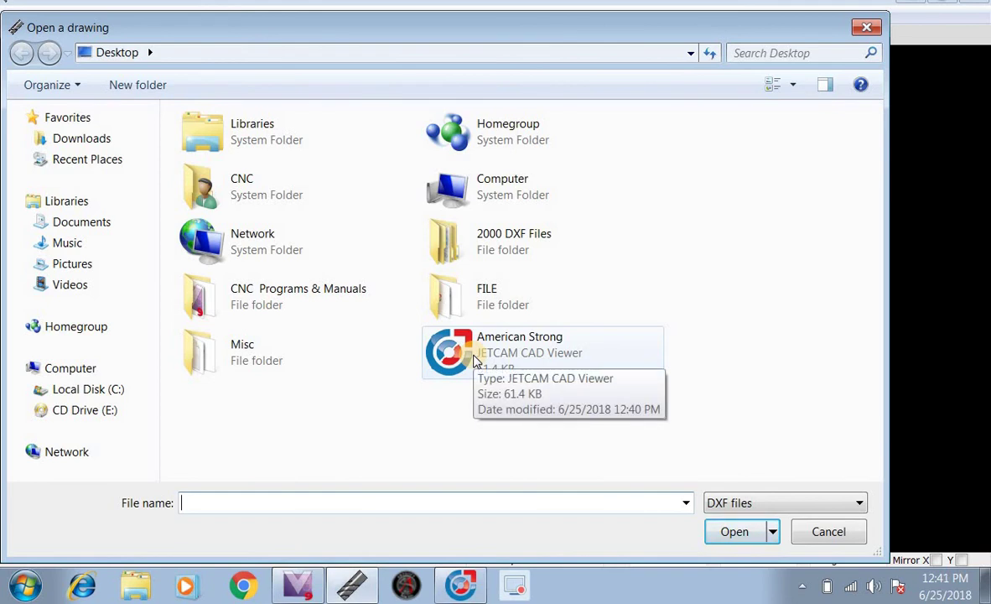
double_click(475, 359)
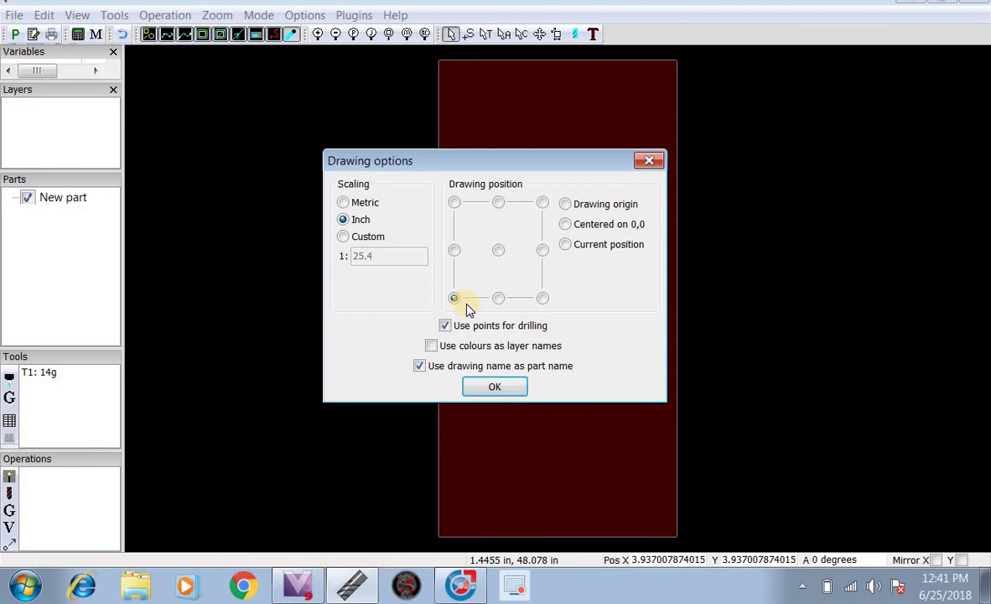
left_click(494, 387)
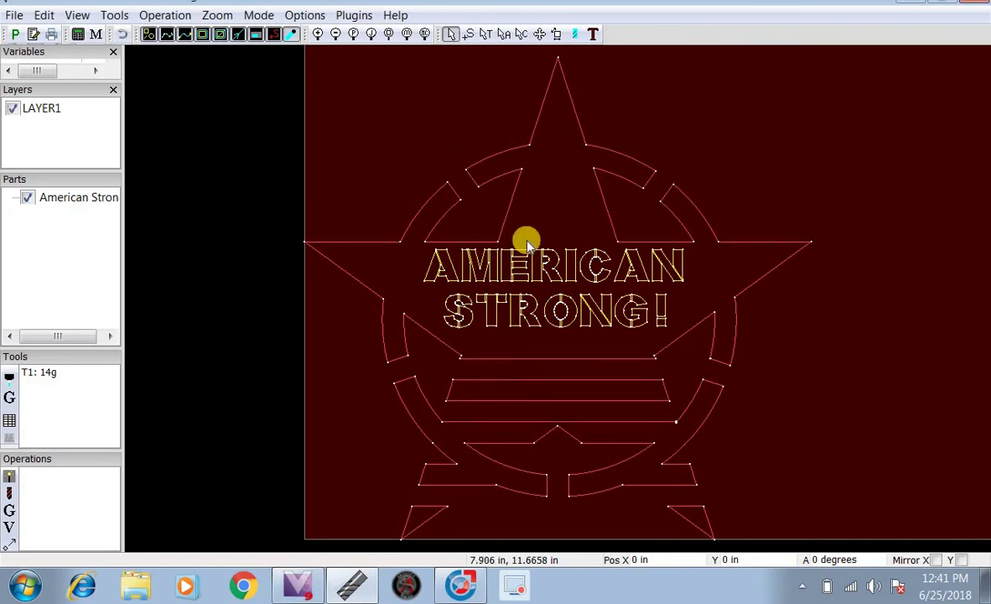
scroll(546, 259, "up", 3)
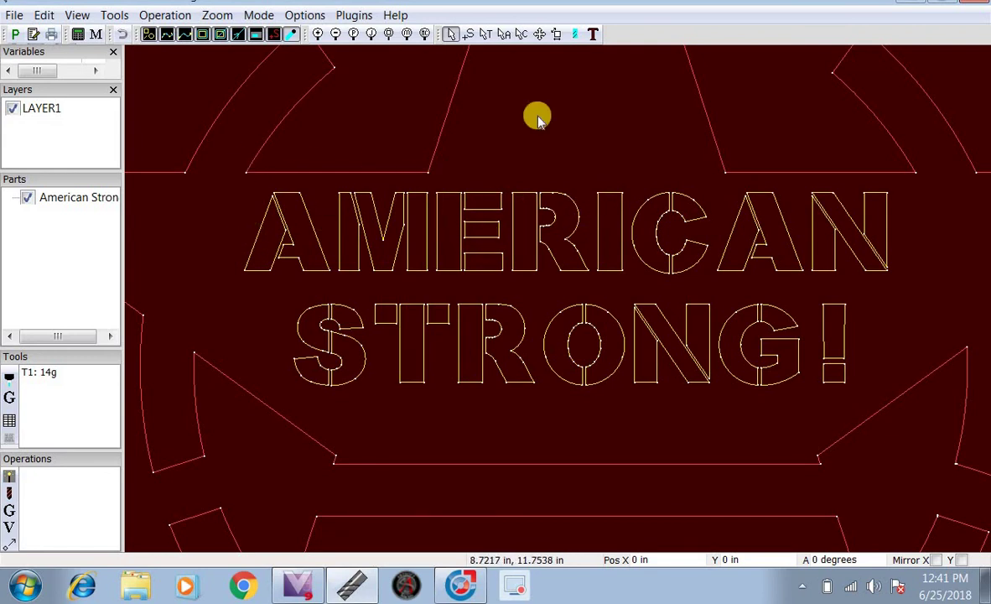
scroll(578, 162, "down", 3)
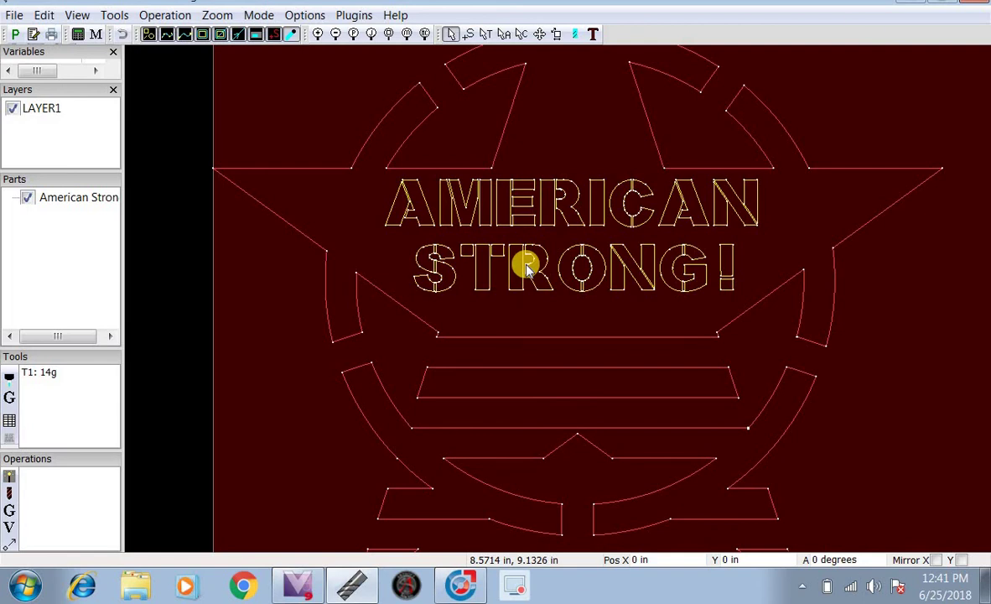
scroll(526, 267, "down", 2)
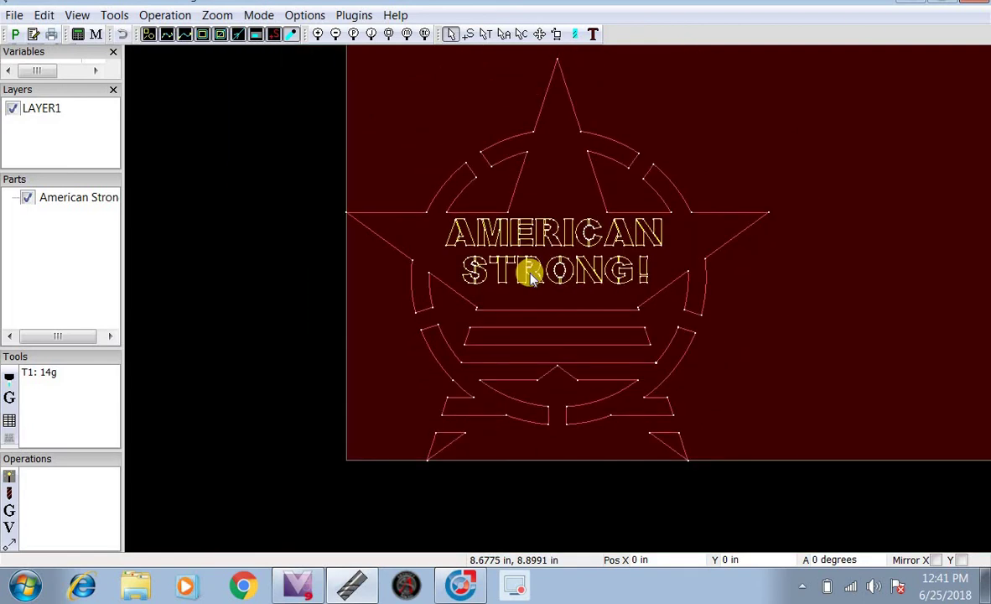
scroll(528, 275, "down", 1)
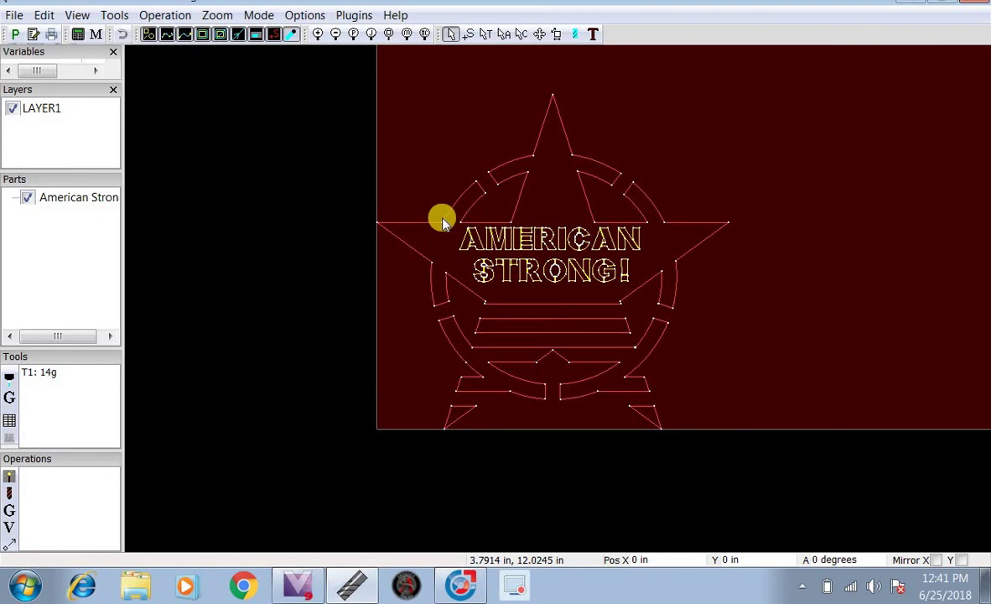
- Create an Outside Offset jet cut on LAYER1 using tool T1: 14g (140 ipm), generating star toolpaths
left_click(8, 479)
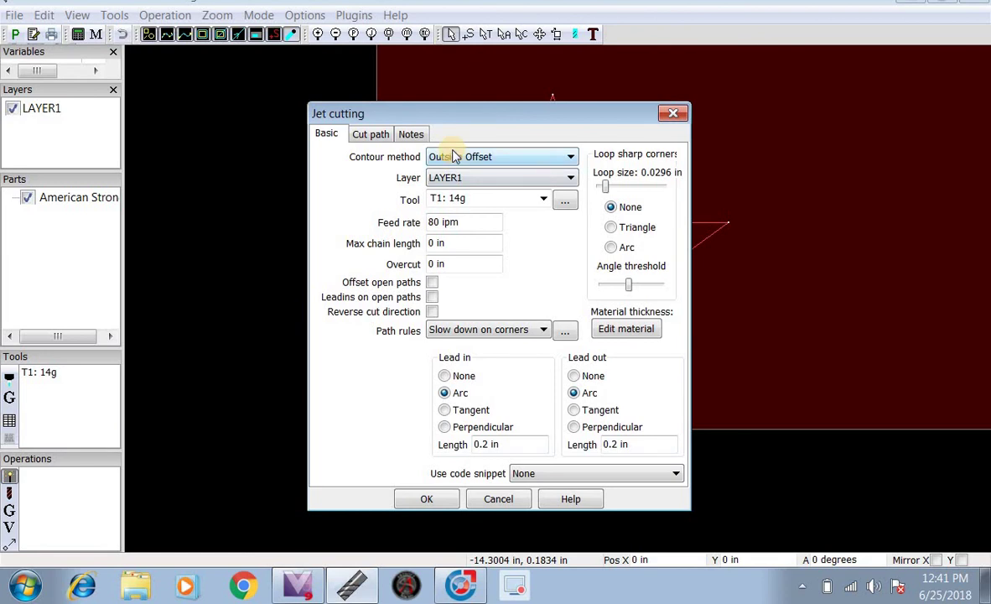
left_click(474, 181)
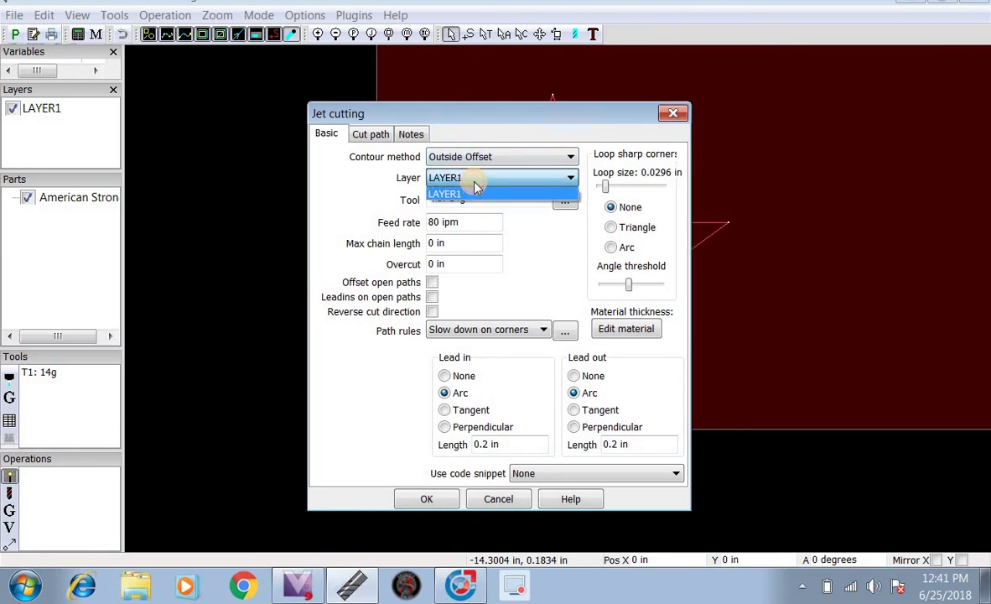
left_click(473, 191)
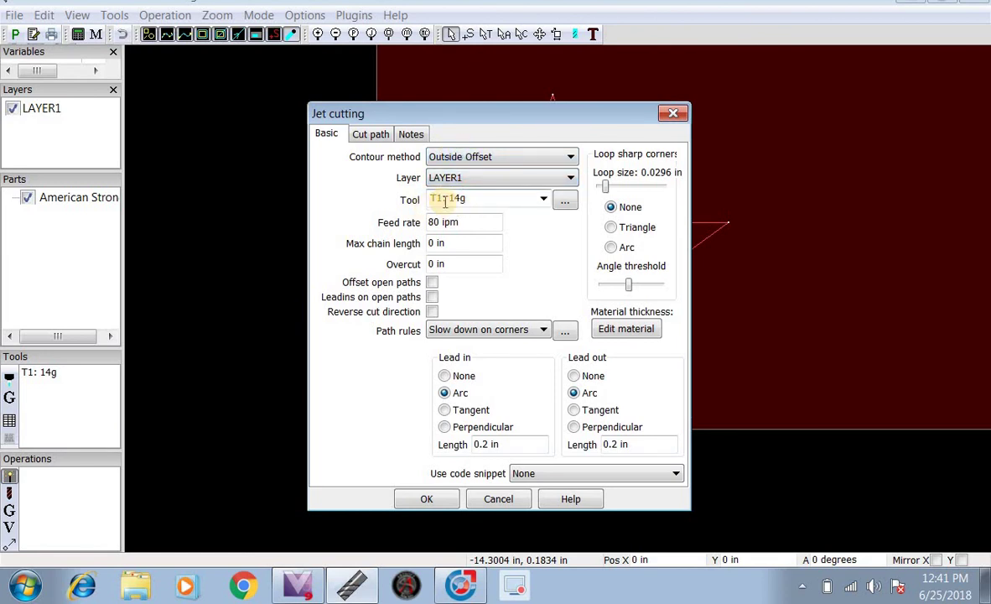
left_click(500, 198)
left_click(502, 216)
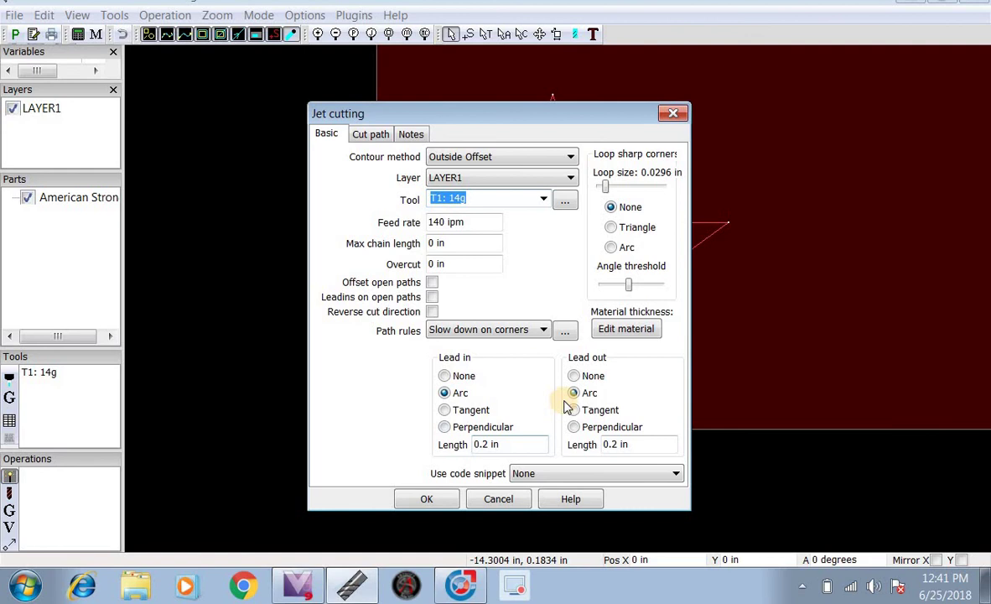
left_click(431, 499)
scroll(478, 221, "up", 2)
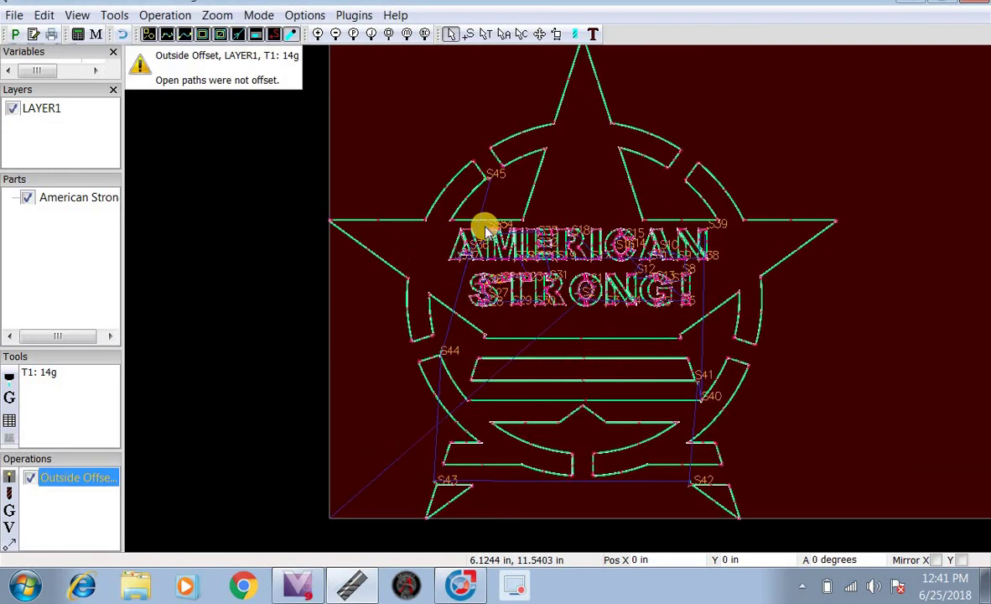
scroll(507, 170, "up", 3)
scroll(457, 158, "up", 3)
scroll(453, 126, "up", 1)
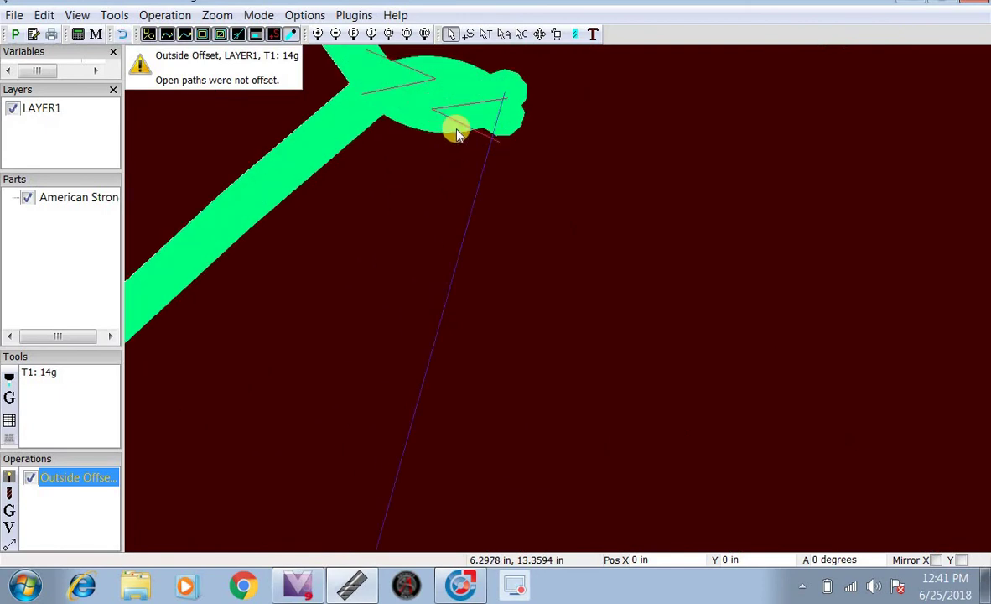
scroll(448, 107, "down", 1)
scroll(529, 146, "down", 2)
scroll(469, 186, "down", 2)
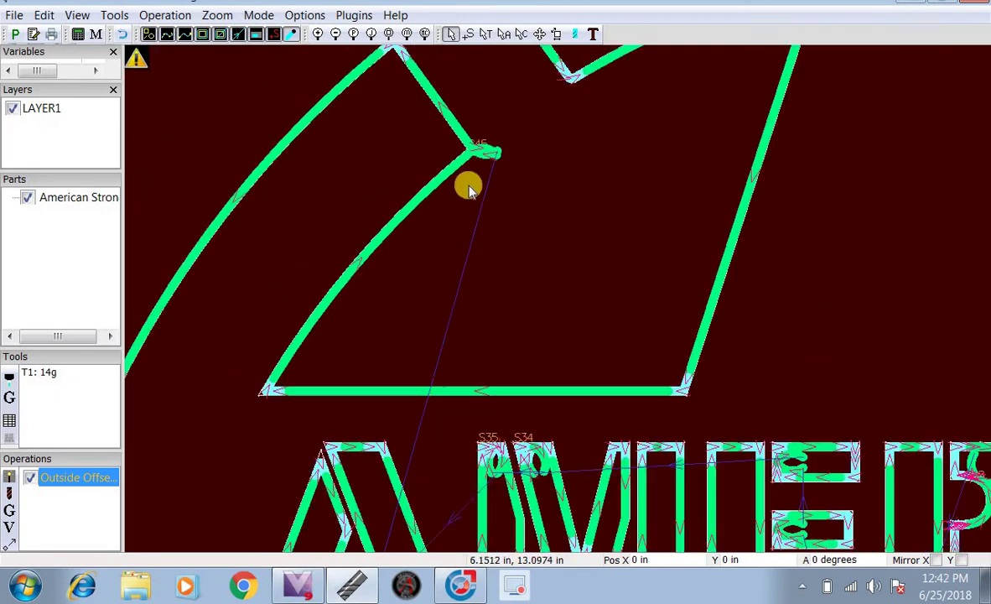
scroll(504, 261, "down", 1)
scroll(549, 434, "down", 2)
scroll(546, 406, "up", 3)
scroll(545, 406, "up", 2)
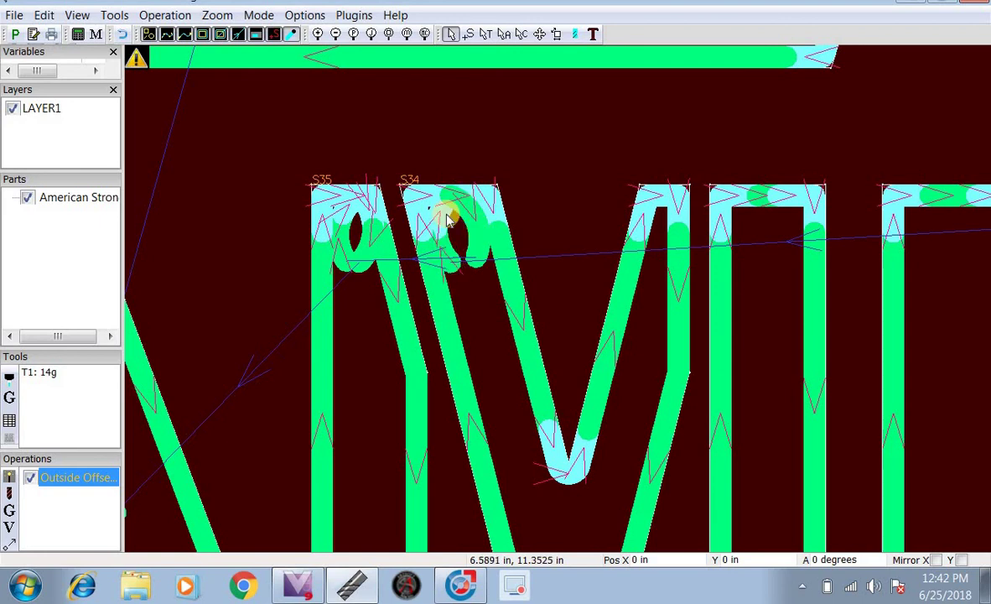
scroll(467, 268, "down", 3)
scroll(513, 316, "down", 2)
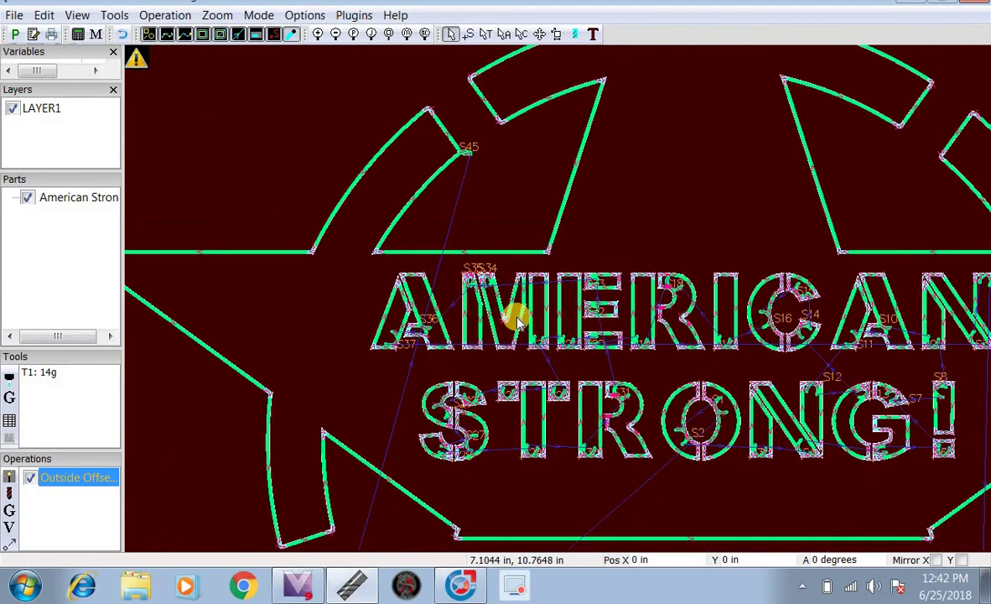
scroll(513, 371, "down", 2)
scroll(513, 371, "down", 1)
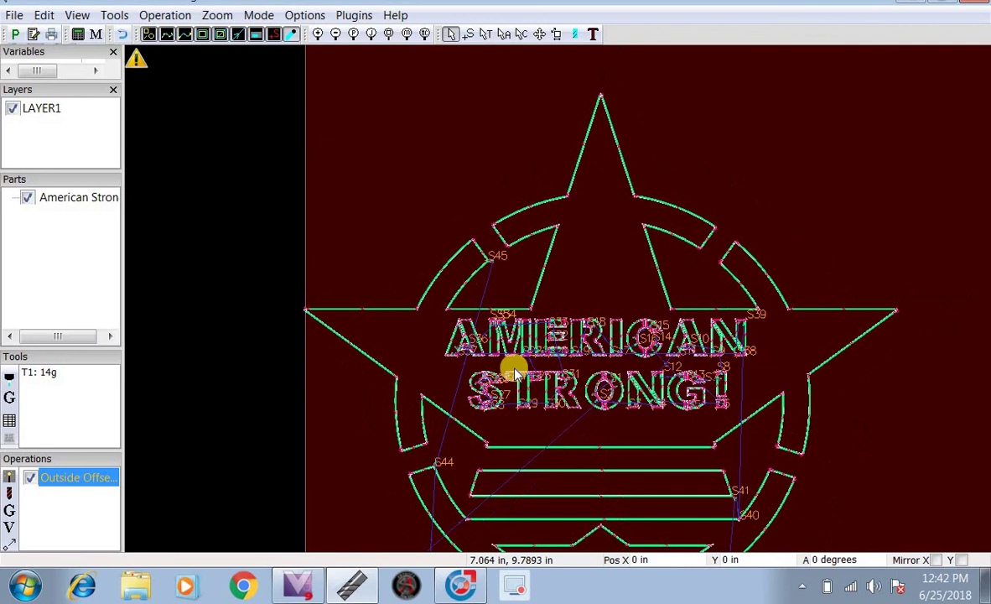
scroll(513, 371, "down", 4)
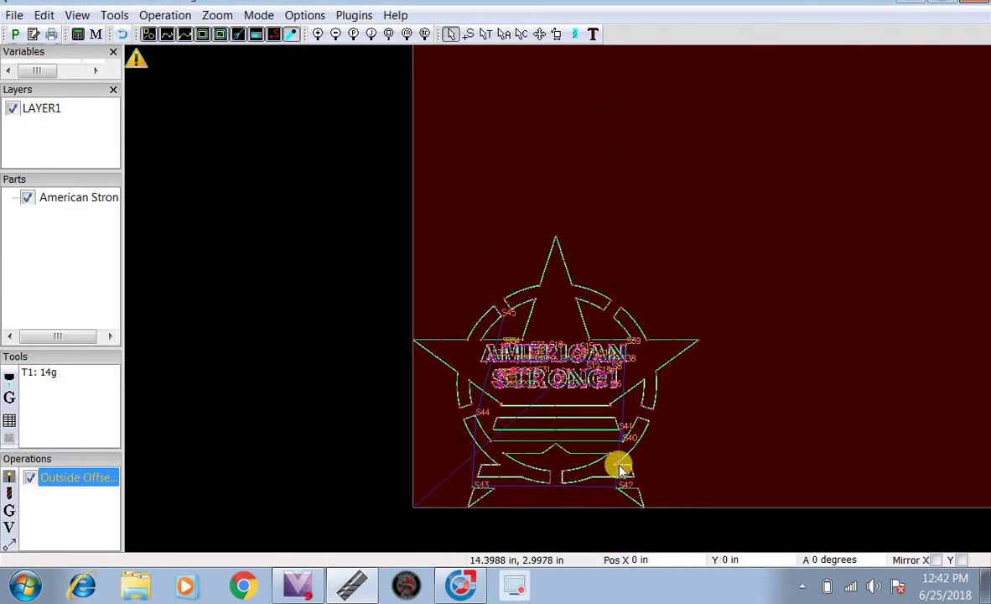
scroll(619, 470, "up", 2)
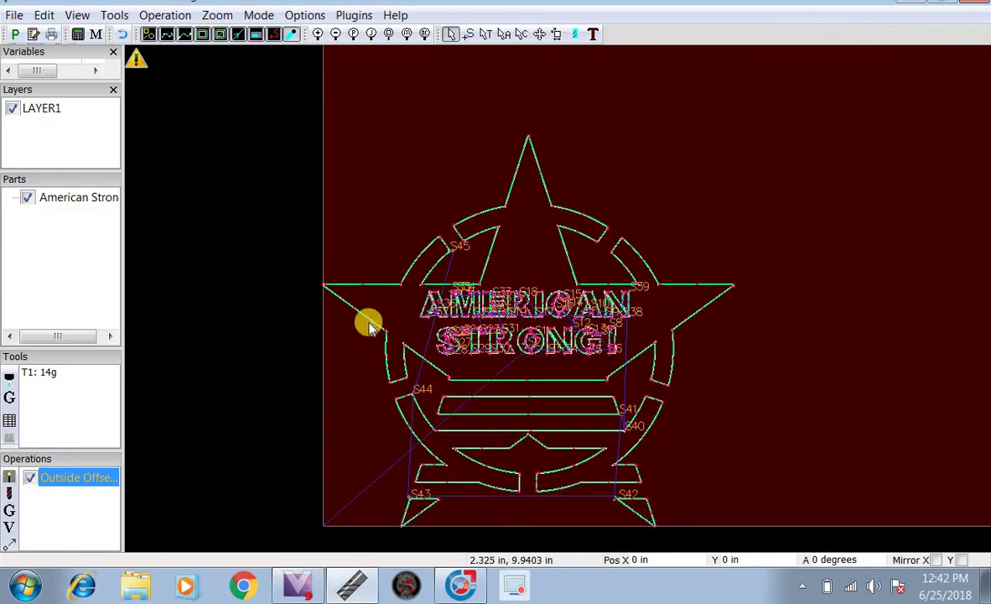
- Post the toolpaths to the G-code file American Strong.tap on the Desktop and close the report
left_click(15, 37)
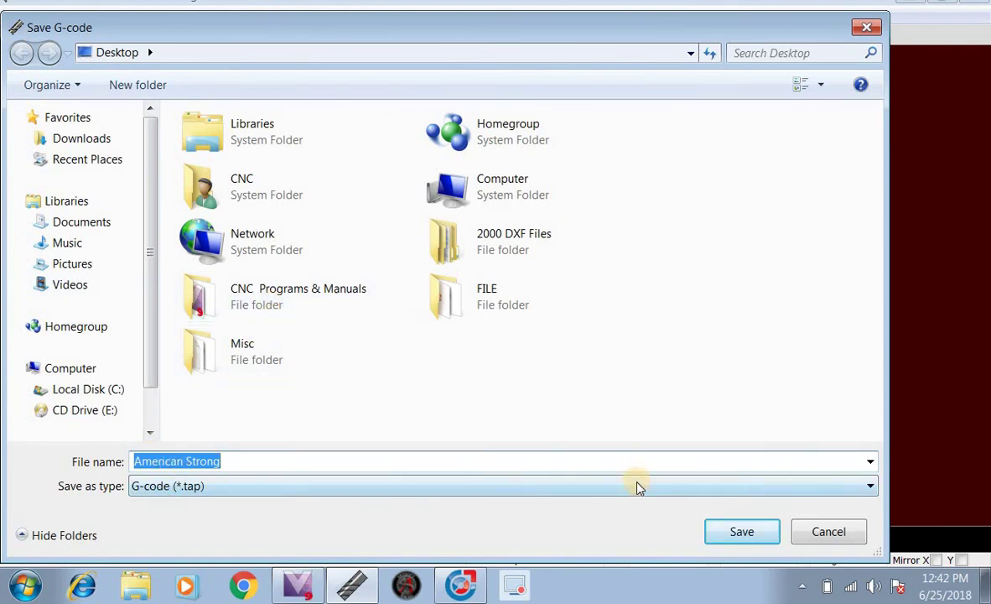
left_click(742, 532)
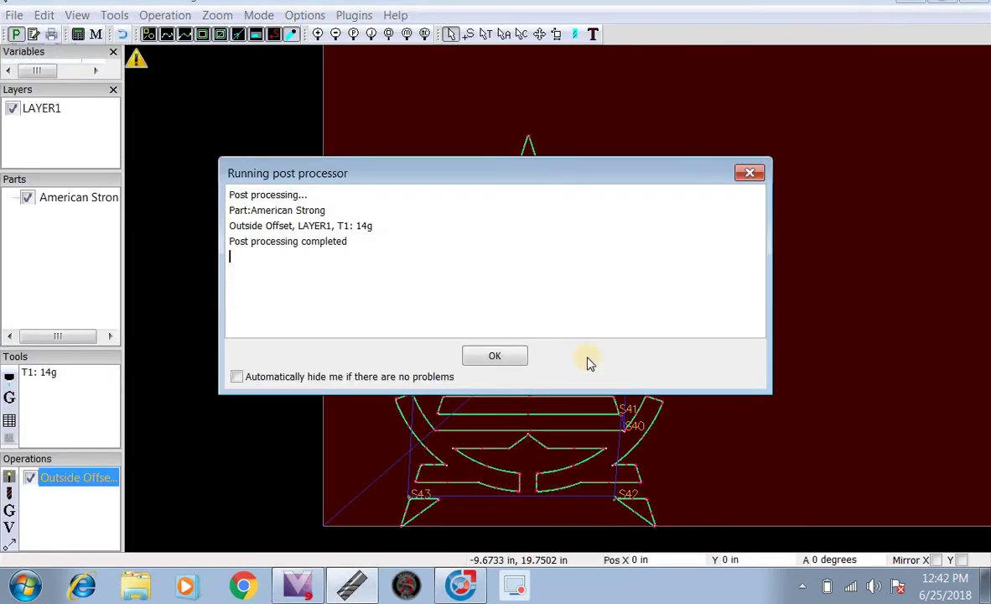
left_click(495, 357)
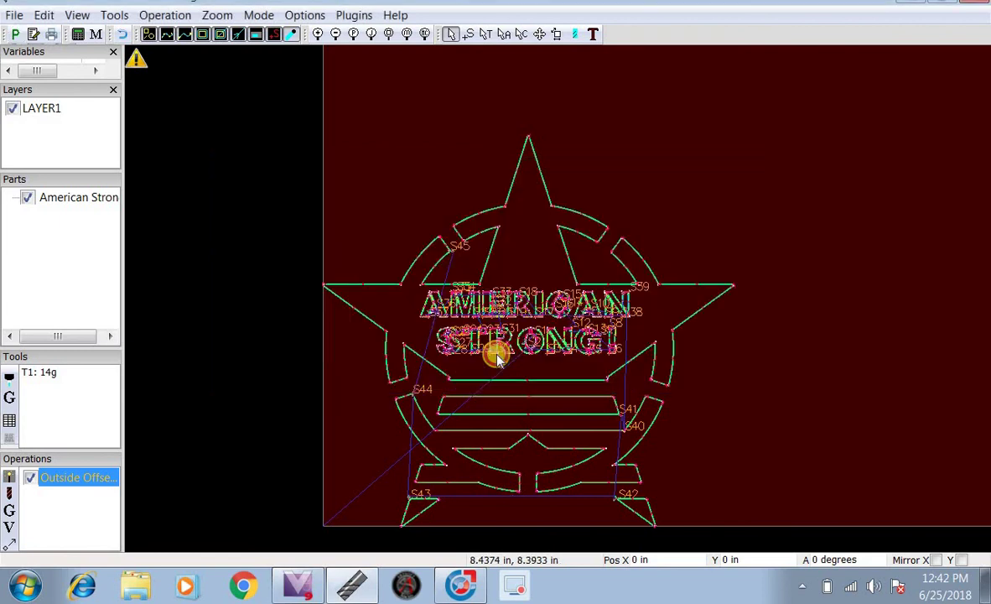